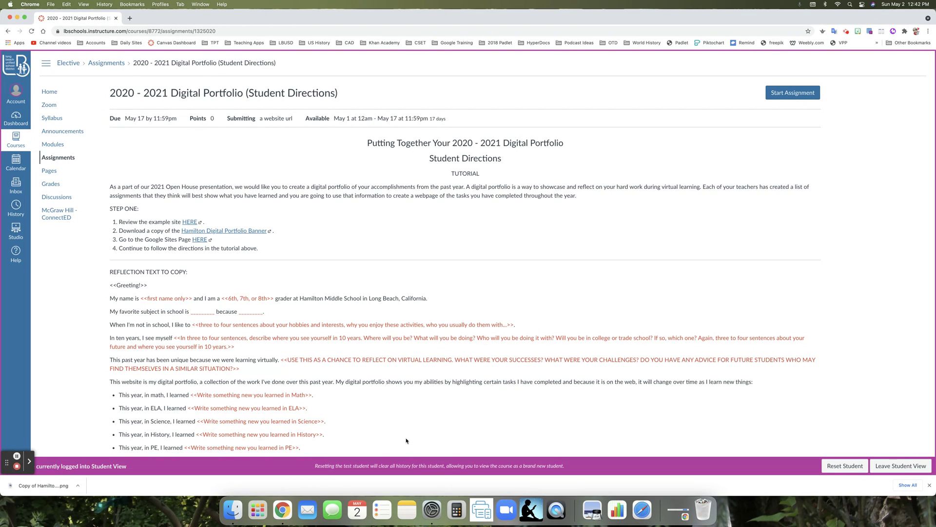
Open the example portfolio site linked in step one of the assignment directions
{"action": "triple_click", "coordinate": [109, 186]}
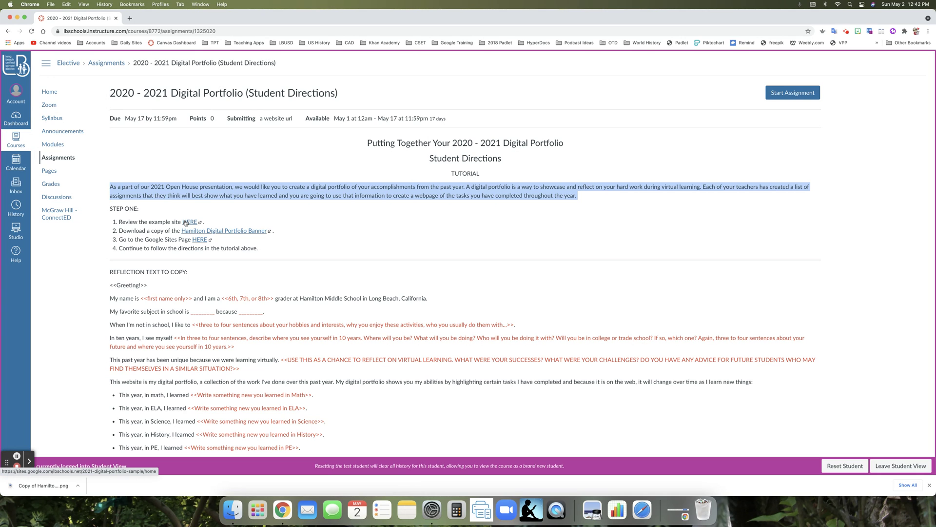
{"action": "scroll", "coordinate": [186, 223], "scroll_direction": "down", "scroll_amount": 1}
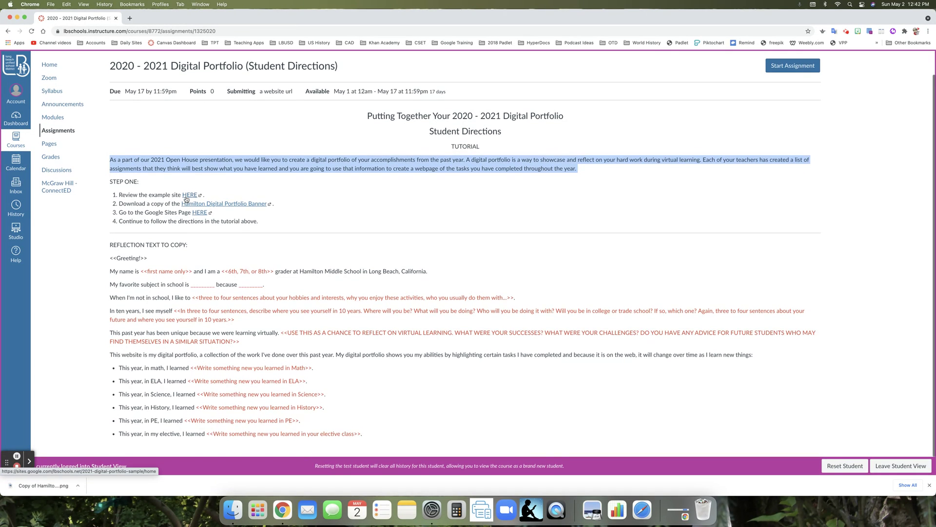
{"action": "left_click", "coordinate": [185, 197]}
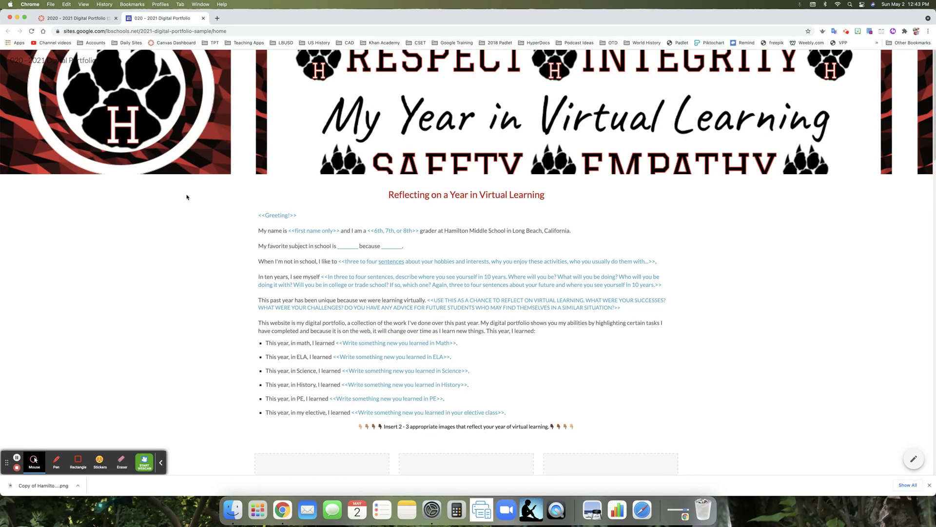
Review the example site's reflection text, image placeholders and artifact sections for each subject
{"action": "scroll", "coordinate": [267, 300], "scroll_direction": "down", "scroll_amount": 5}
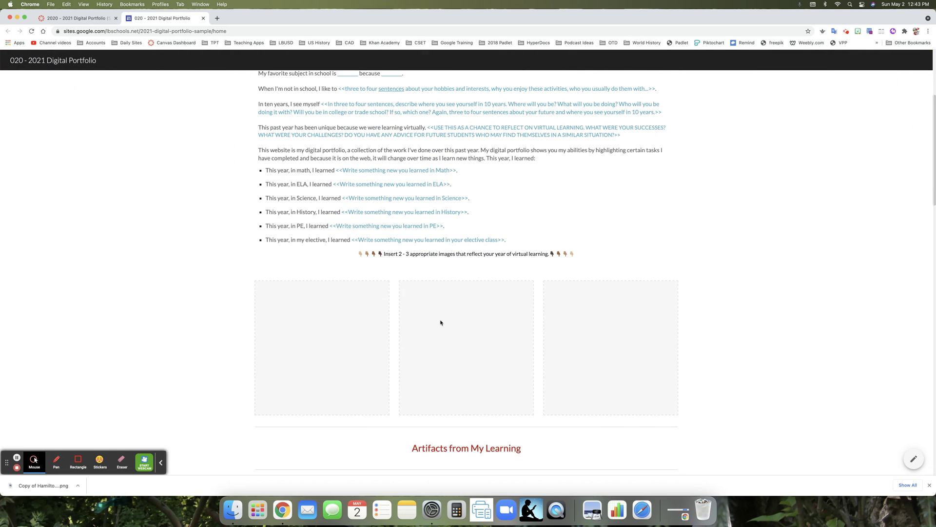
{"action": "scroll", "coordinate": [440, 322], "scroll_direction": "down", "scroll_amount": 8}
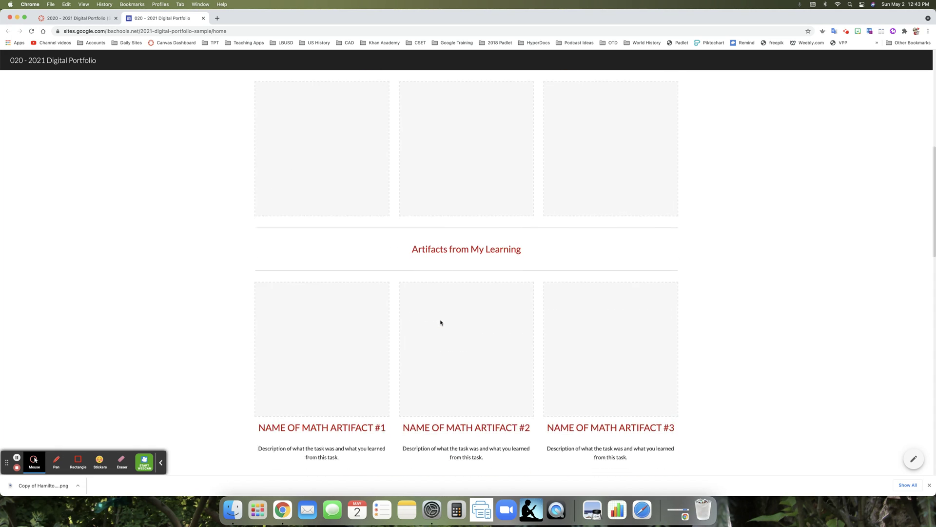
{"action": "scroll", "coordinate": [440, 323], "scroll_direction": "down", "scroll_amount": 4}
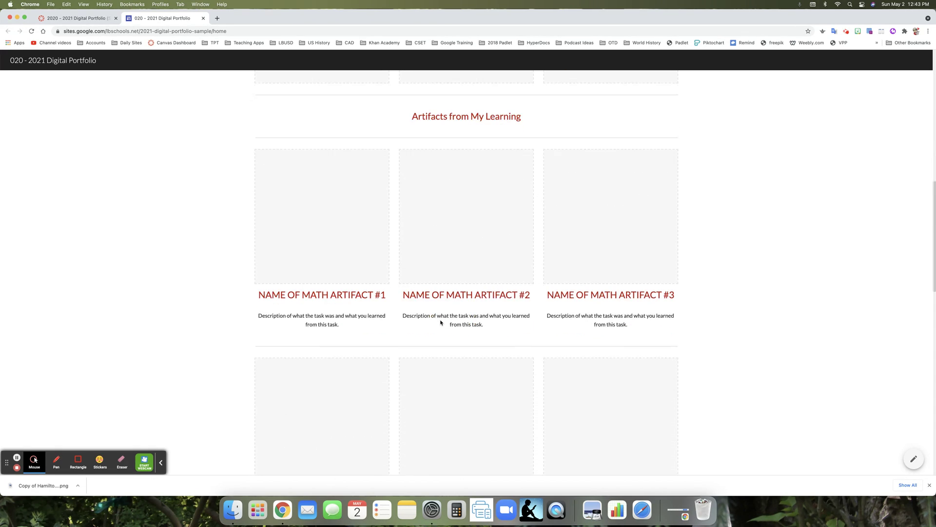
{"action": "scroll", "coordinate": [440, 322], "scroll_direction": "down", "scroll_amount": 2}
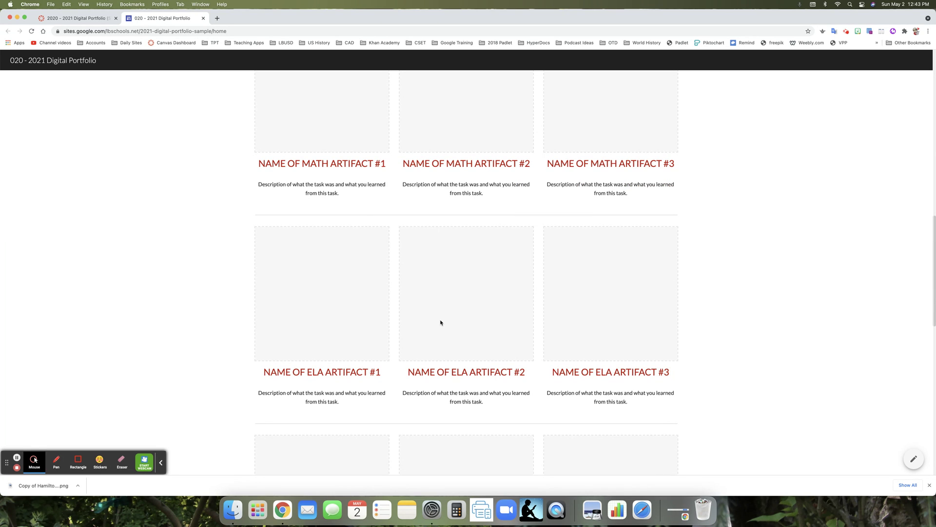
{"action": "scroll", "coordinate": [440, 322], "scroll_direction": "down", "scroll_amount": 11}
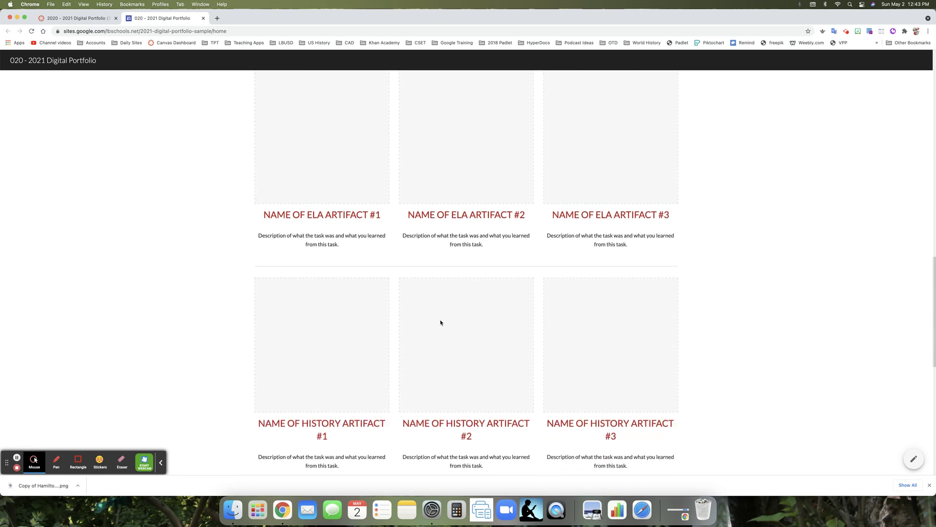
{"action": "scroll", "coordinate": [441, 322], "scroll_direction": "up", "scroll_amount": 10}
{"action": "scroll", "coordinate": [441, 322], "scroll_direction": "down", "scroll_amount": 5}
{"action": "scroll", "coordinate": [441, 322], "scroll_direction": "down", "scroll_amount": 7}
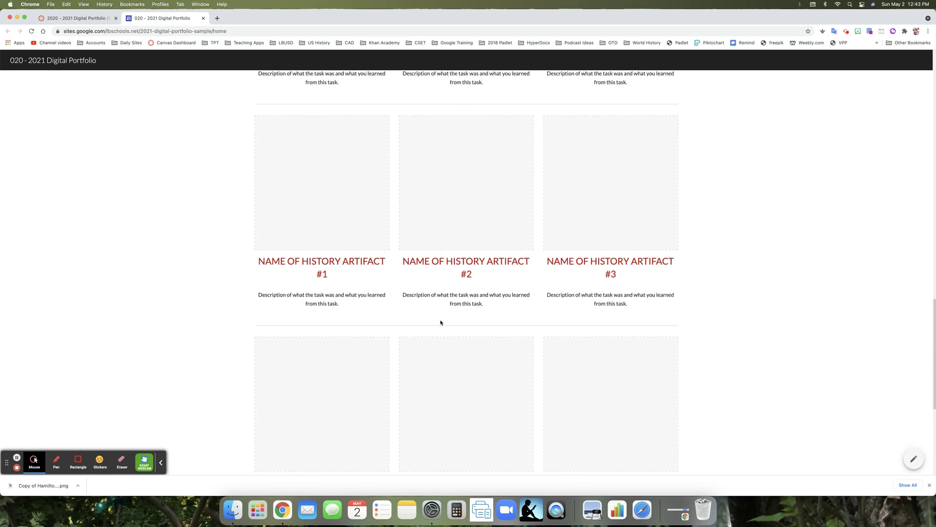
{"action": "scroll", "coordinate": [441, 322], "scroll_direction": "down", "scroll_amount": 3}
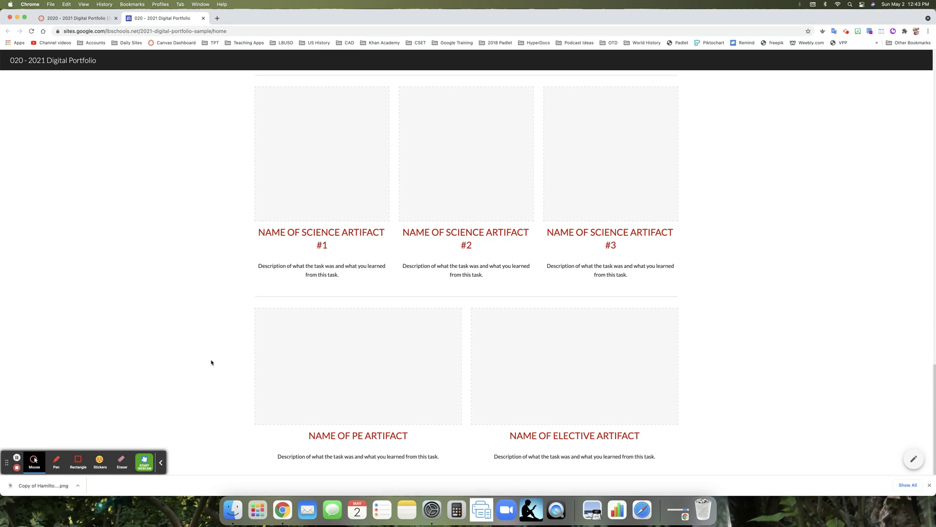
{"action": "left_click", "coordinate": [162, 464]}
{"action": "scroll", "coordinate": [195, 427], "scroll_direction": "up", "scroll_amount": 15}
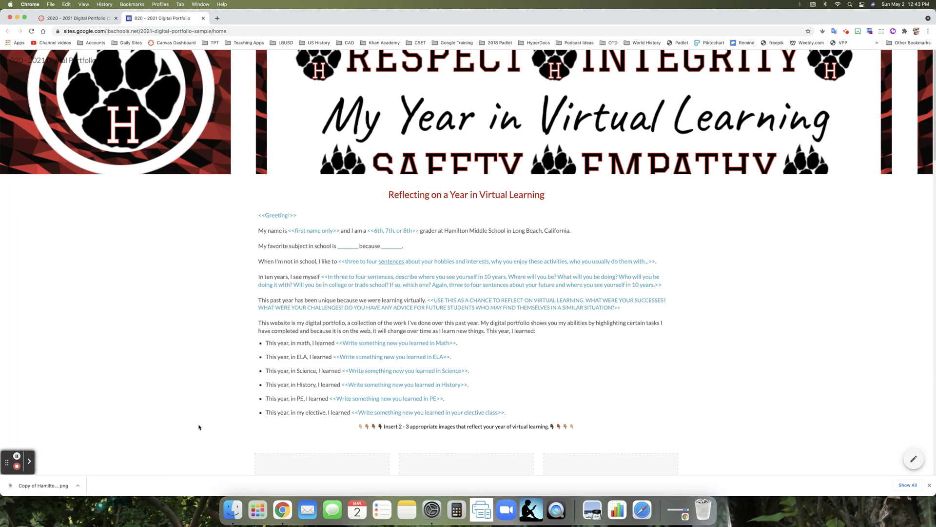
Make a copy of the Hamilton Digital Portfolio 2021 Banner presentation linked in the assignment directions
{"action": "left_click", "coordinate": [85, 21]}
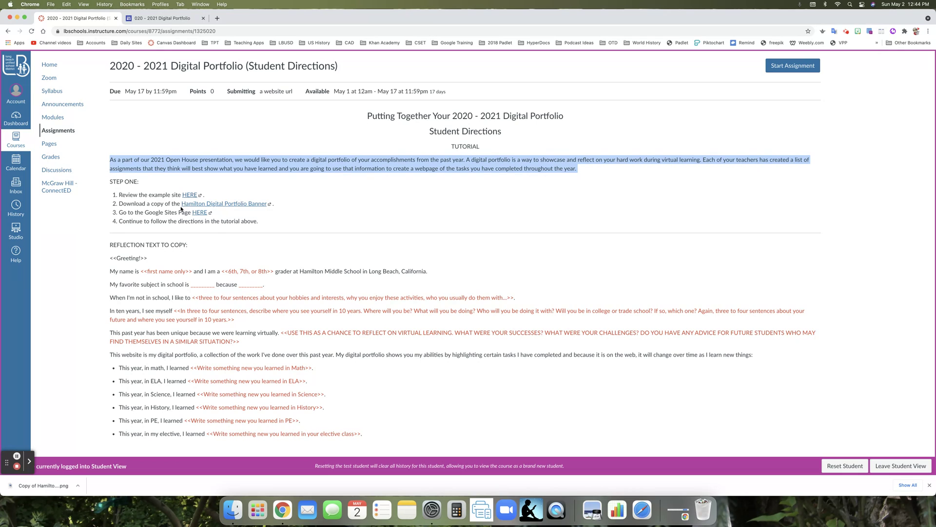
{"action": "left_click", "coordinate": [238, 206]}
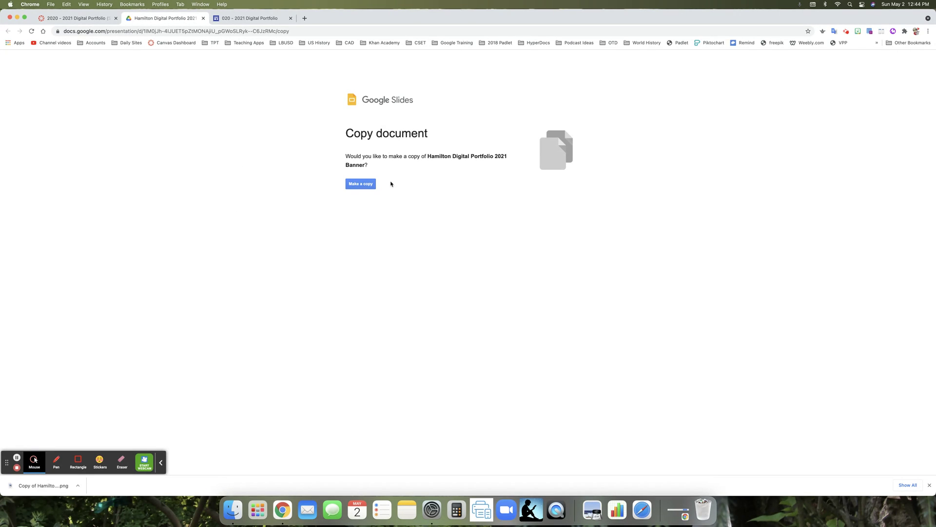
{"action": "left_click", "coordinate": [365, 185]}
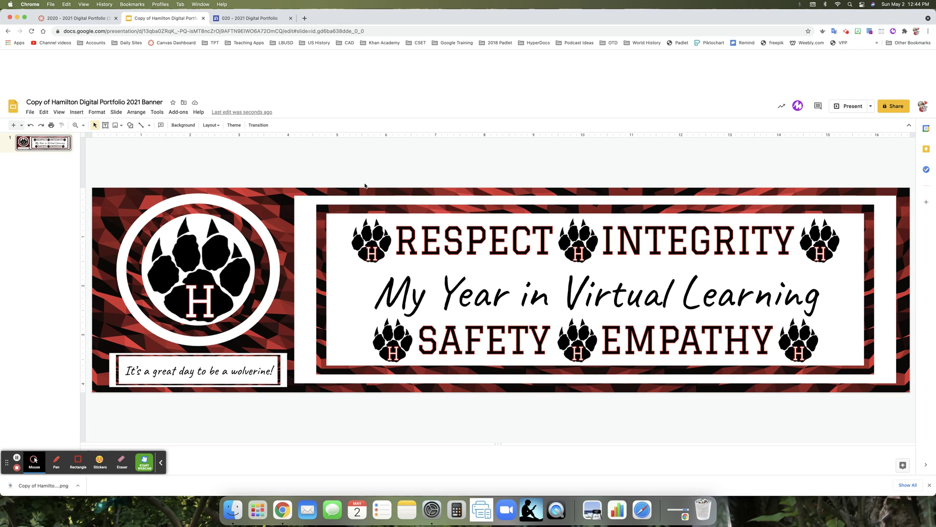
Open the Google Sites page linked in the assignment directions
{"action": "left_click", "coordinate": [77, 18]}
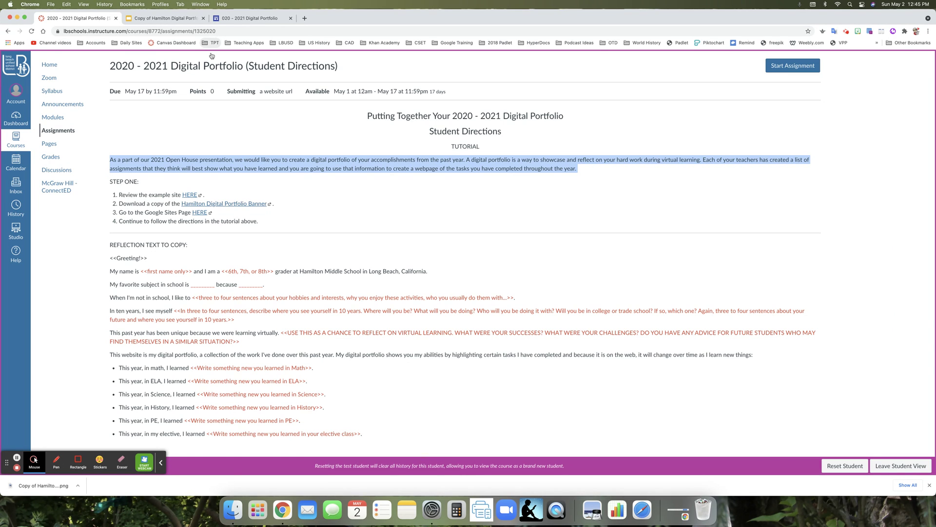
{"action": "left_click", "coordinate": [199, 213]}
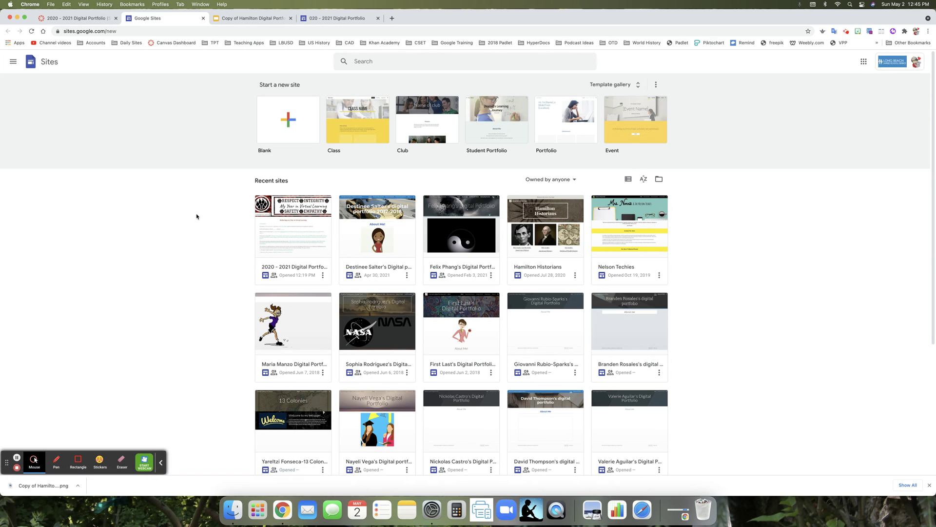
{"action": "left_click", "coordinate": [98, 18]}
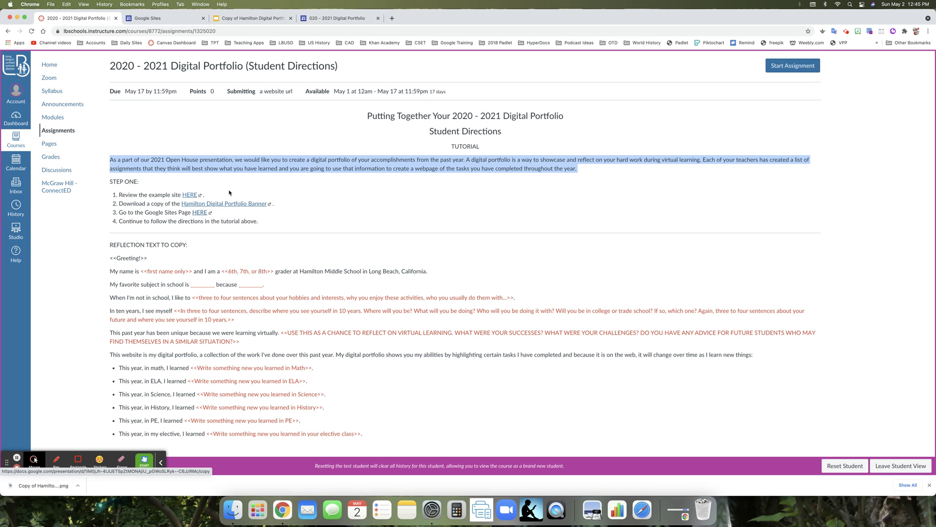
{"action": "left_click", "coordinate": [221, 19]}
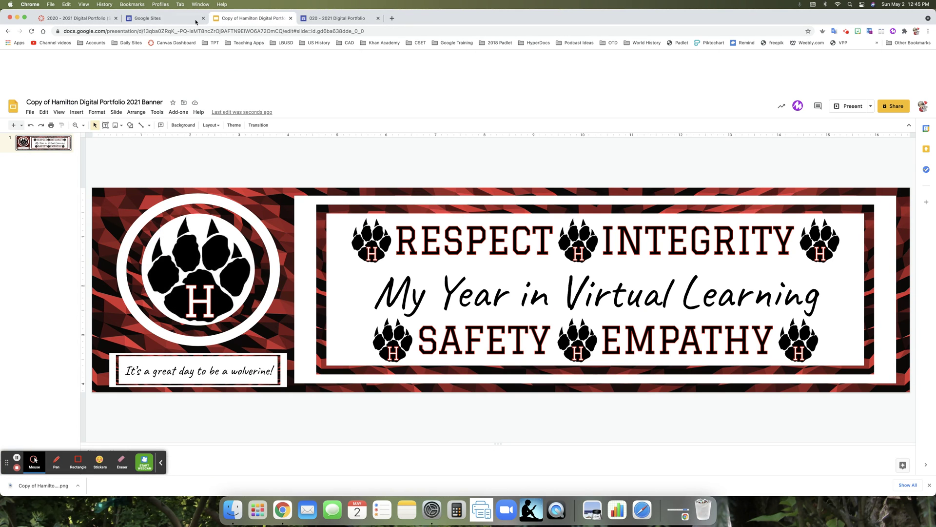
{"action": "left_click", "coordinate": [98, 19]}
Put Google Sites in its own browser window and arrange it side by side with the assignment directions
{"action": "left_click", "coordinate": [157, 16]}
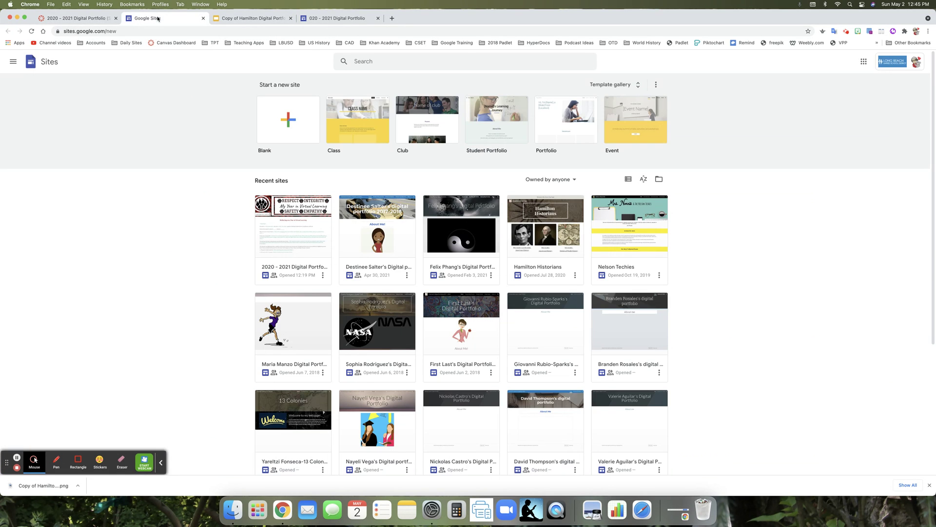
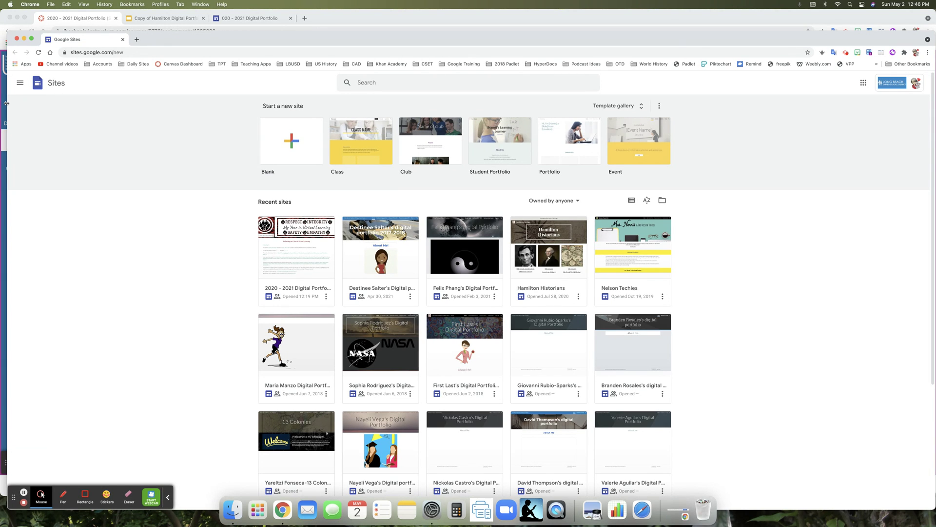
{"action": "left_click_drag", "start_coordinate": [6, 103], "coordinate": [448, 106]}
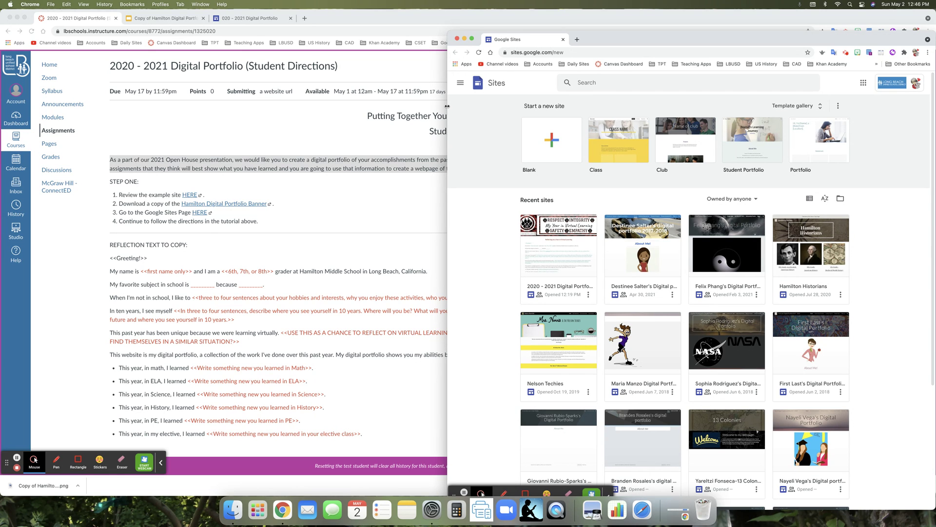
{"action": "left_click_drag", "start_coordinate": [615, 29], "coordinate": [612, 6]}
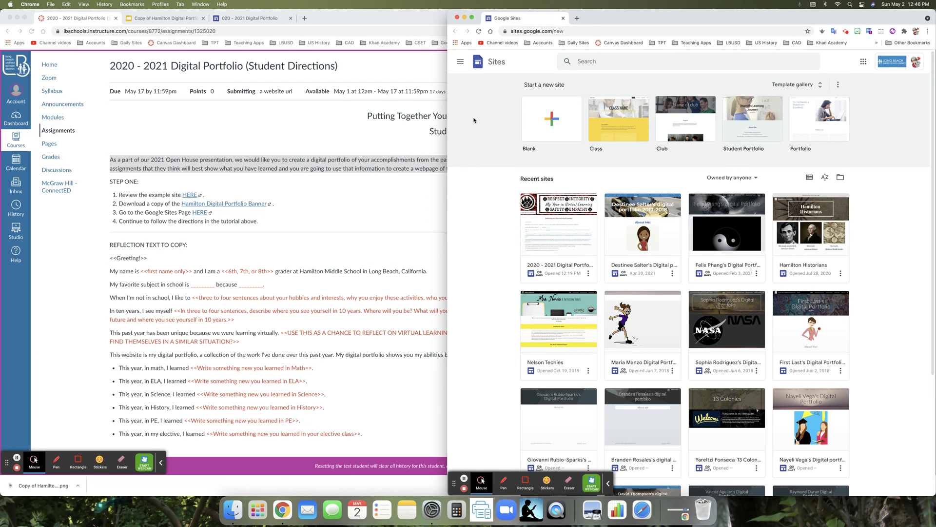
{"action": "key", "text": "super+grave"}
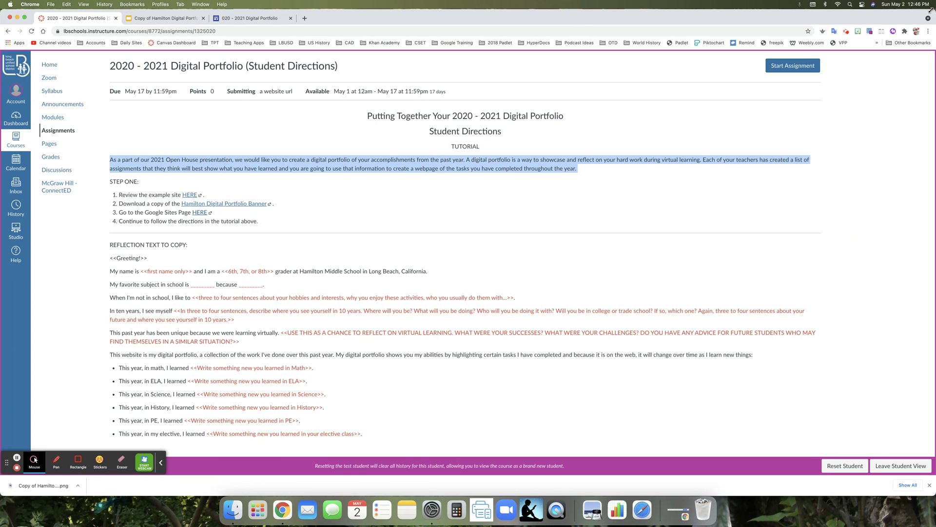
{"action": "left_click_drag", "start_coordinate": [928, 9], "coordinate": [475, 5]}
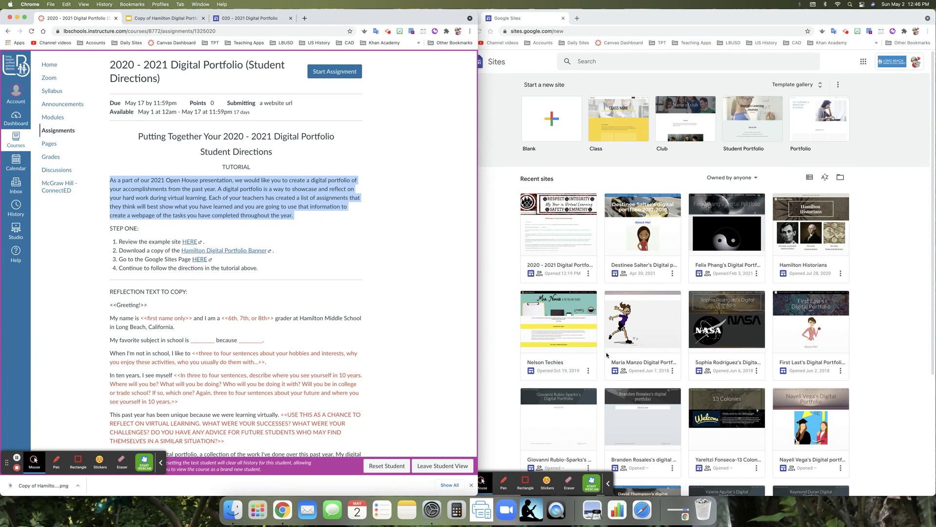
{"action": "left_click", "coordinate": [612, 494]}
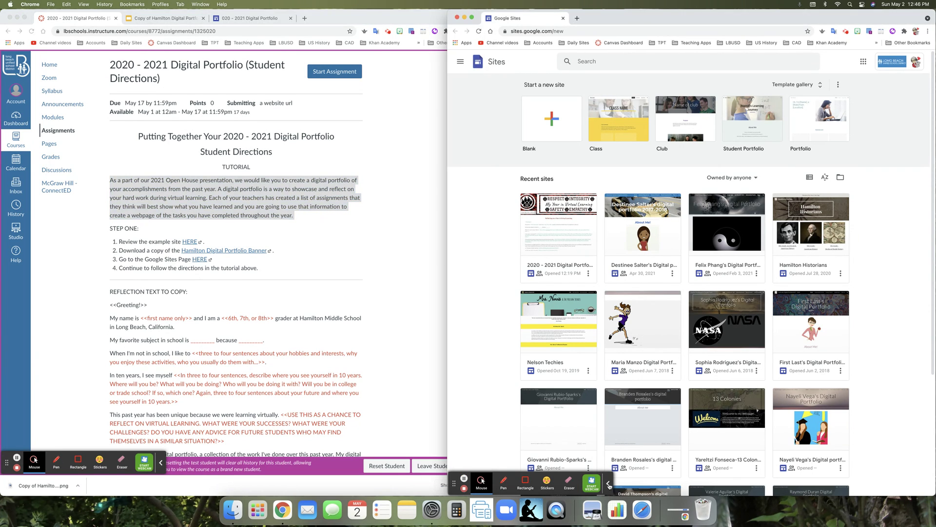
{"action": "left_click", "coordinate": [609, 486]}
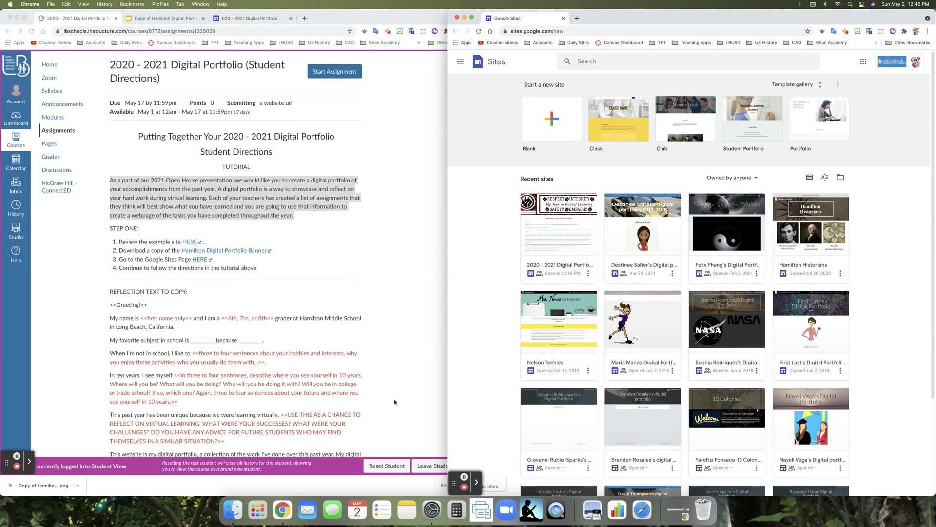
Move the copied banner presentation into the same browser window as Google Sites
{"action": "scroll", "coordinate": [394, 402], "scroll_direction": "up", "scroll_amount": 1}
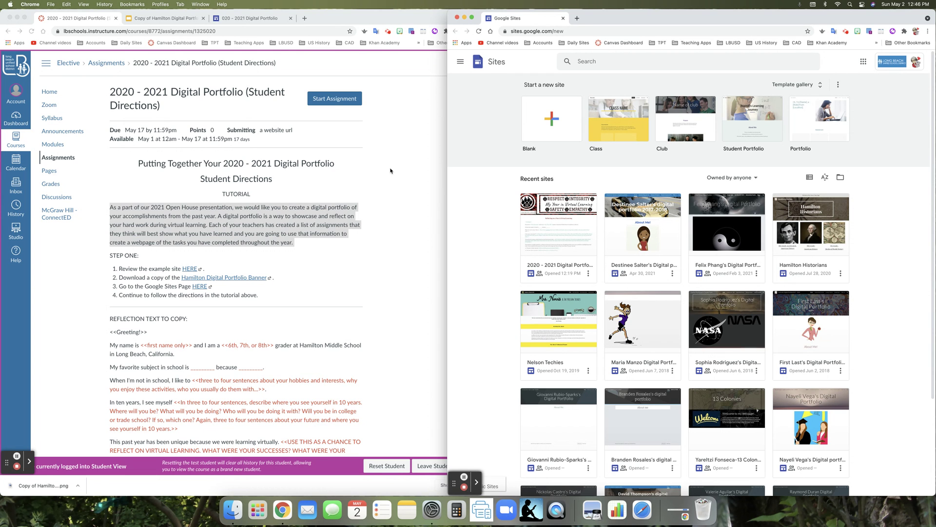
{"action": "left_click_drag", "start_coordinate": [158, 19], "coordinate": [617, 28]}
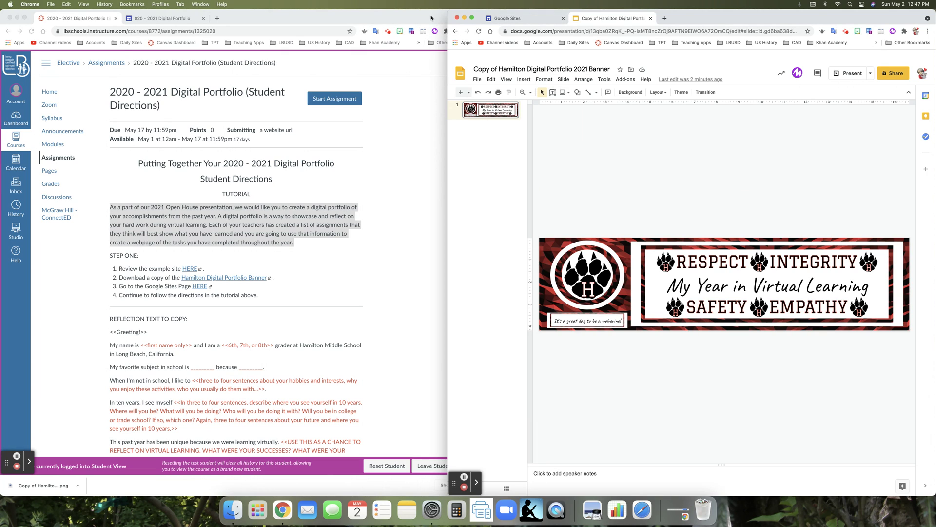
{"action": "left_click_drag", "start_coordinate": [447, 19], "coordinate": [477, 19]}
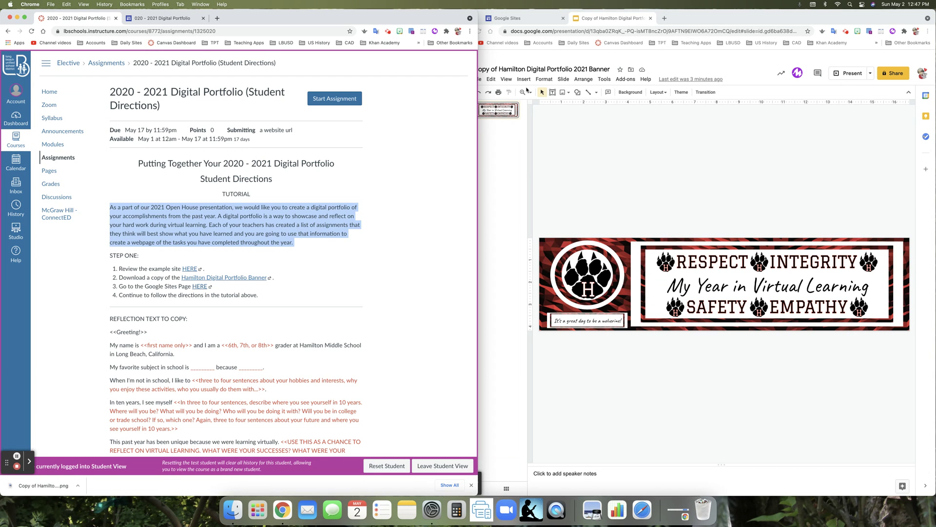
Create a new blank site in Google Sites
{"action": "left_click", "coordinate": [520, 19]}
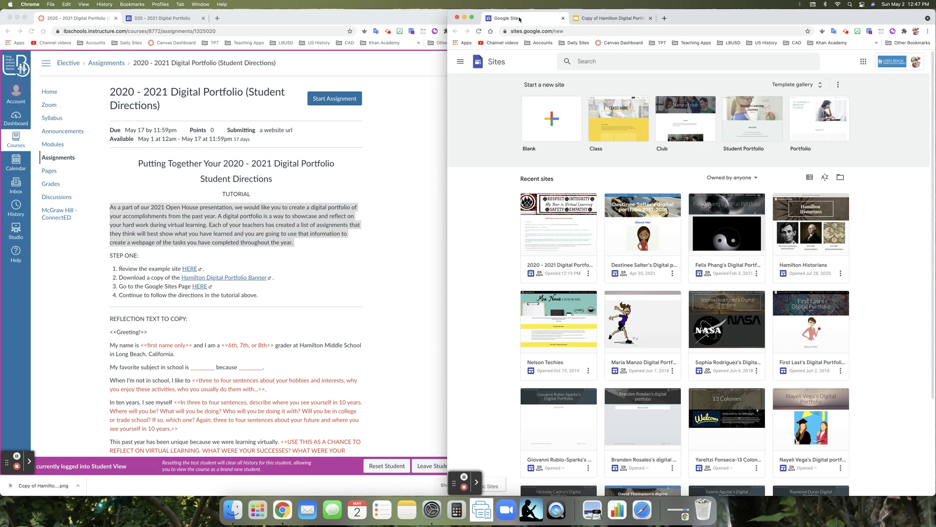
{"action": "scroll", "coordinate": [468, 222], "scroll_direction": "down", "scroll_amount": 5}
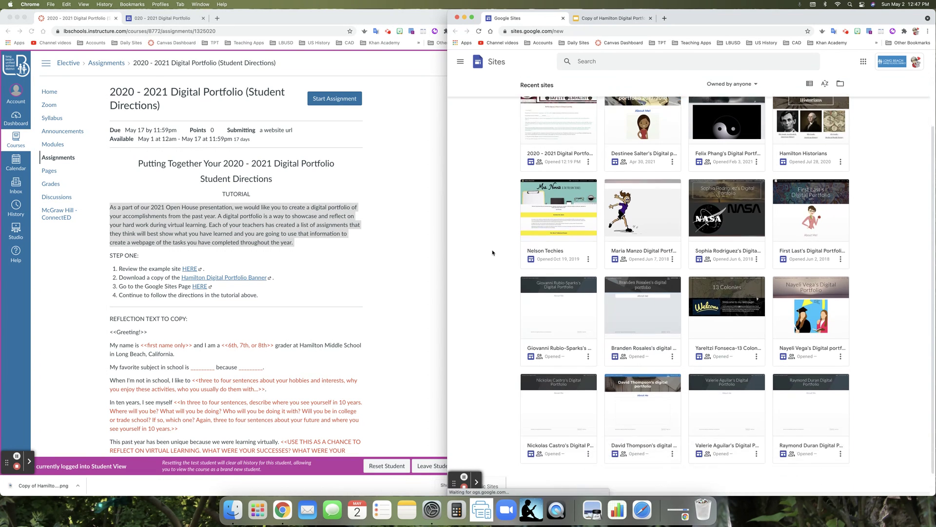
{"action": "scroll", "coordinate": [493, 252], "scroll_direction": "up", "scroll_amount": 5}
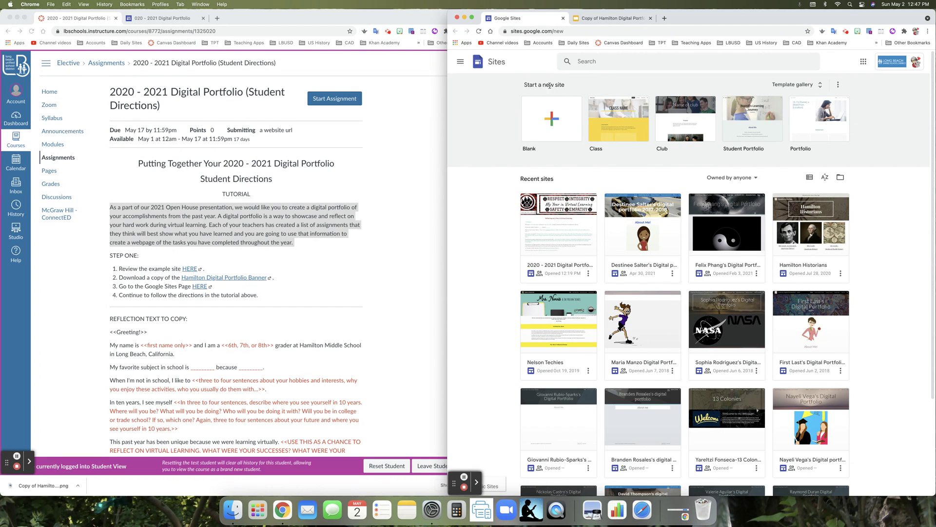
{"action": "left_click", "coordinate": [551, 126]}
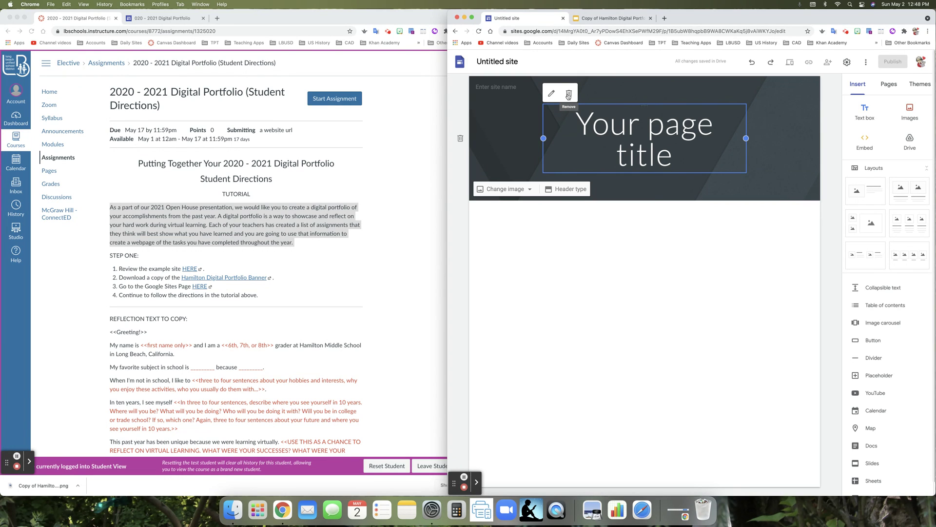
Remove the page title text box from the site's header
{"action": "left_click", "coordinate": [519, 124]}
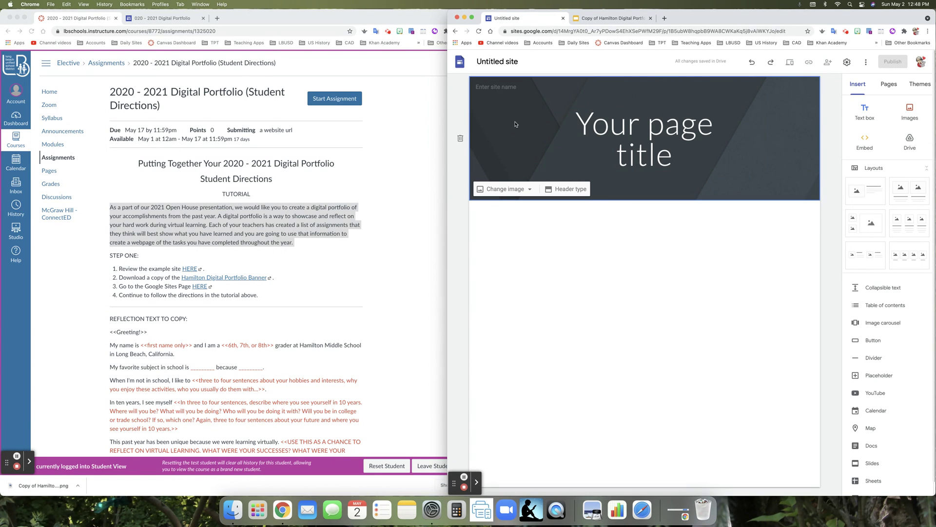
{"action": "left_click", "coordinate": [546, 123]}
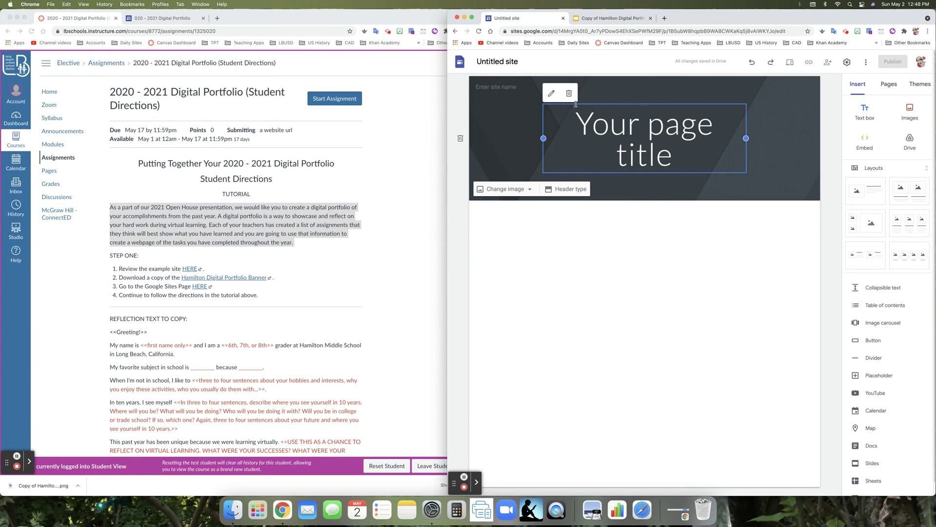
{"action": "left_click", "coordinate": [529, 124]}
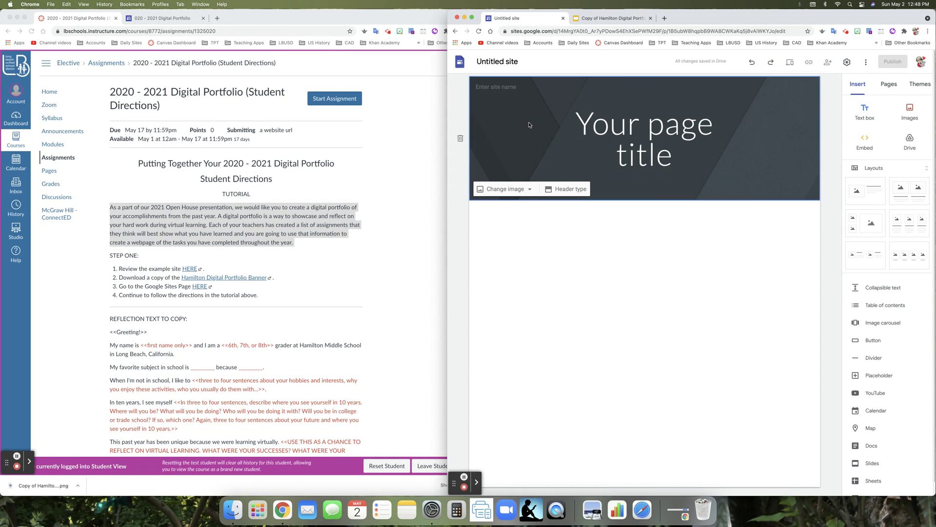
{"action": "left_click", "coordinate": [571, 168]}
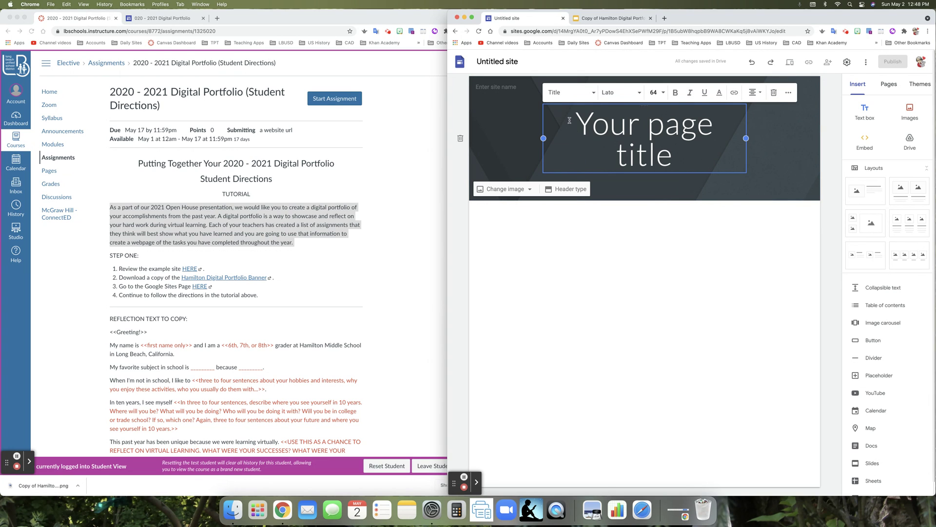
{"action": "left_click", "coordinate": [775, 93]}
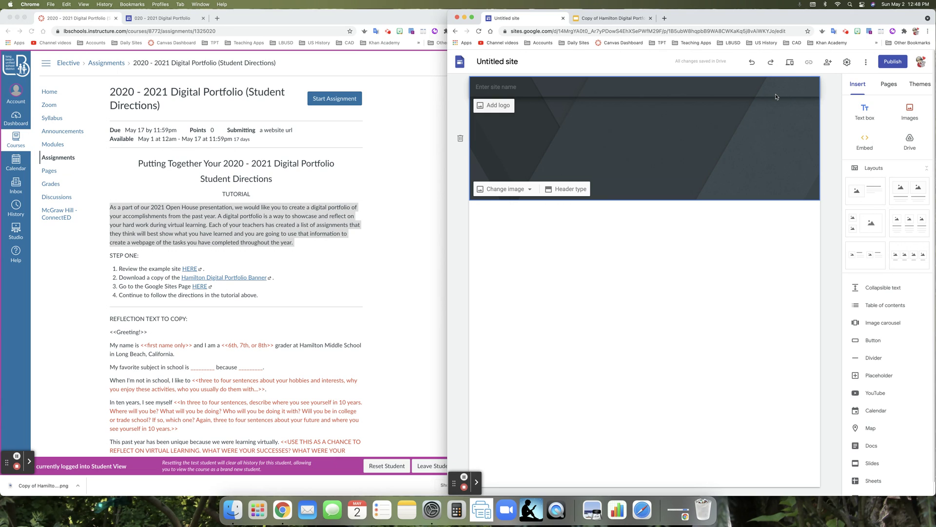
Rename the untitled site as "First Last Name 2021 Digital Portfolio"
{"action": "left_click", "coordinate": [505, 63]}
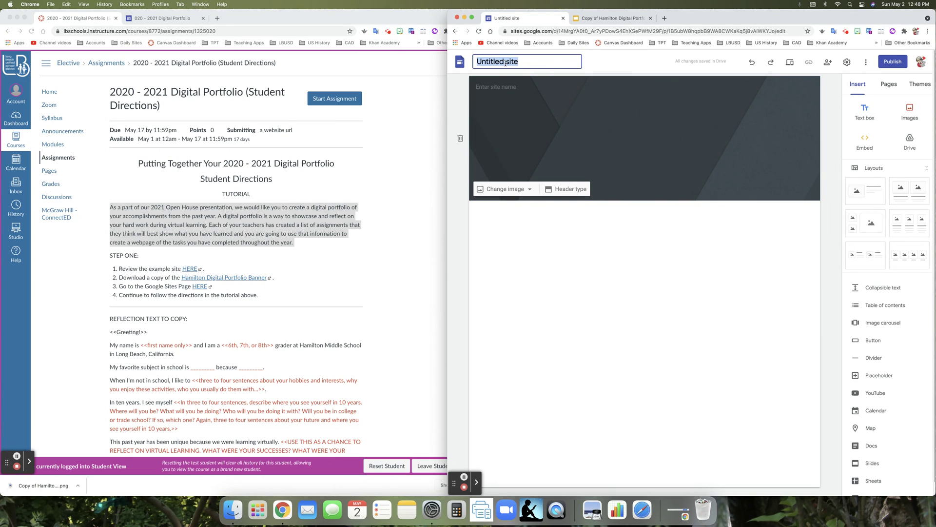
{"action": "type", "text": "First Last Name"}
{"action": "type", "text": "2021 Digital P"}
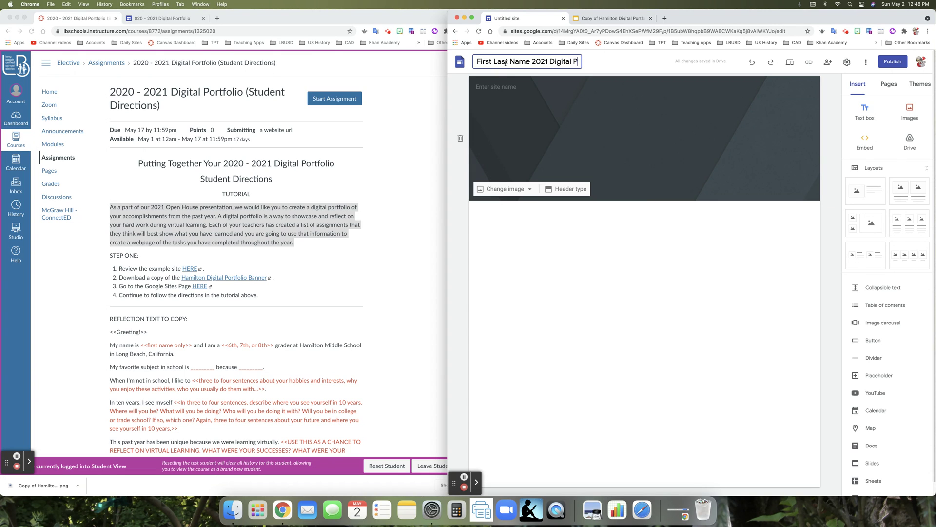
{"action": "type", "text": "ortfolio"}
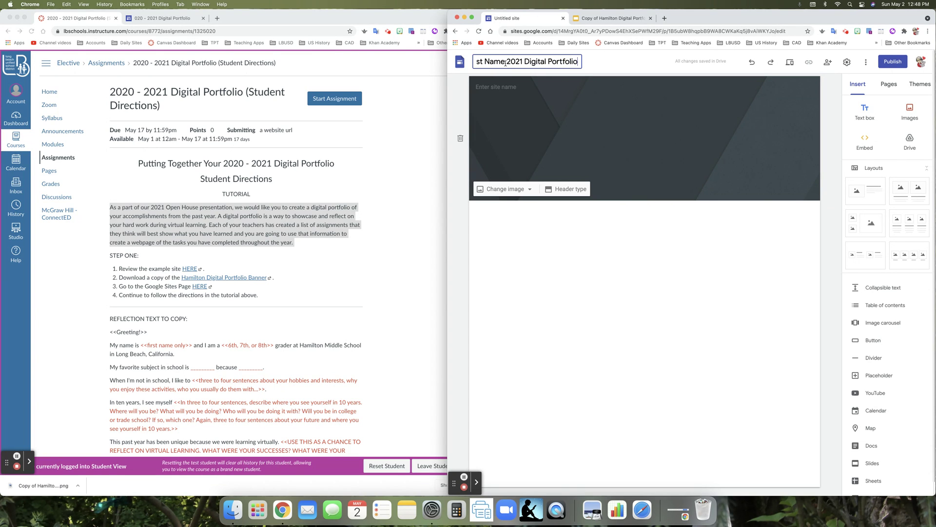
{"action": "key", "text": "Return"}
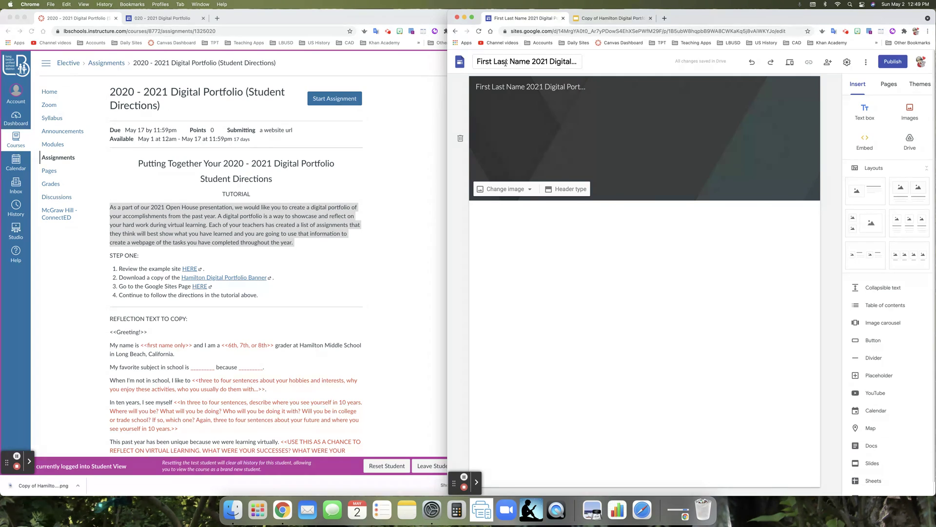
Examine the "2021 Digital Portfolio" wording in the assignment directions and look at the sample portfolio site
{"action": "left_click", "coordinate": [226, 164]}
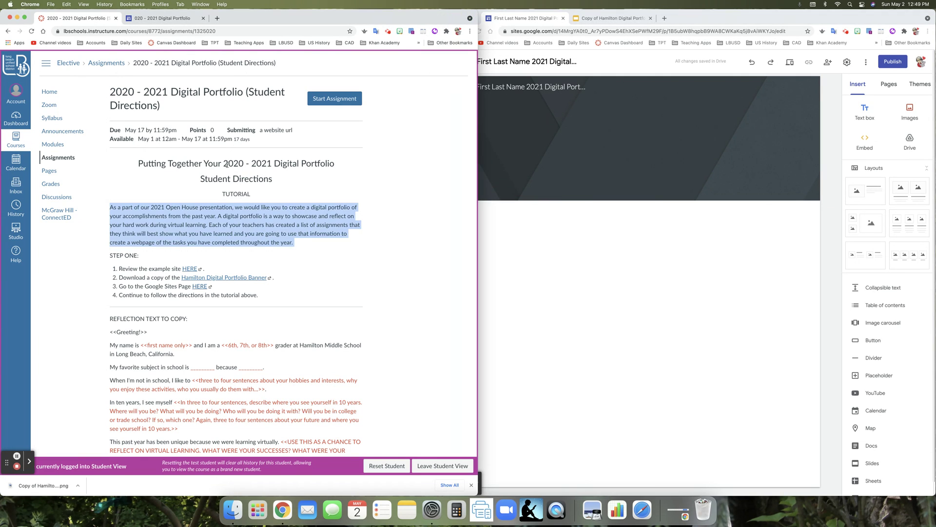
{"action": "left_click_drag", "start_coordinate": [224, 165], "coordinate": [335, 163]}
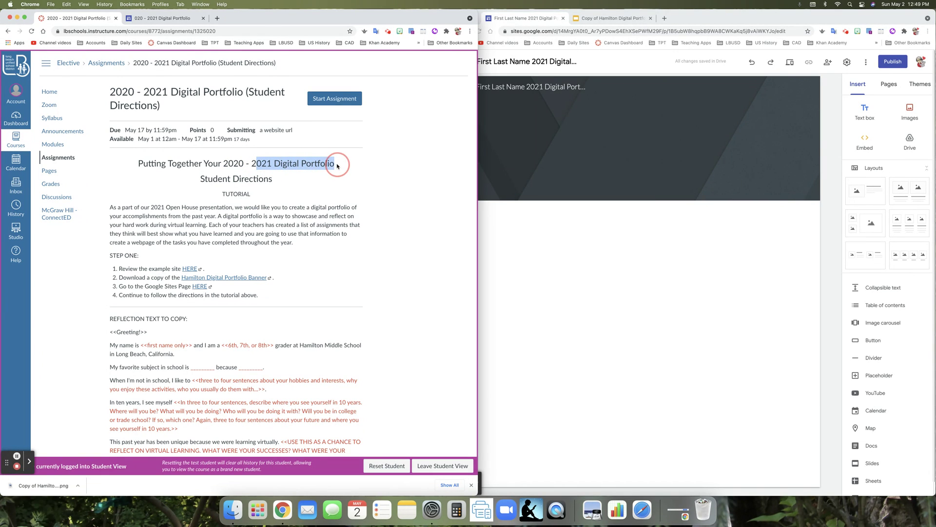
{"action": "left_click", "coordinate": [258, 164]}
{"action": "left_click_drag", "start_coordinate": [252, 164], "coordinate": [336, 163]}
{"action": "left_click", "coordinate": [584, 244]}
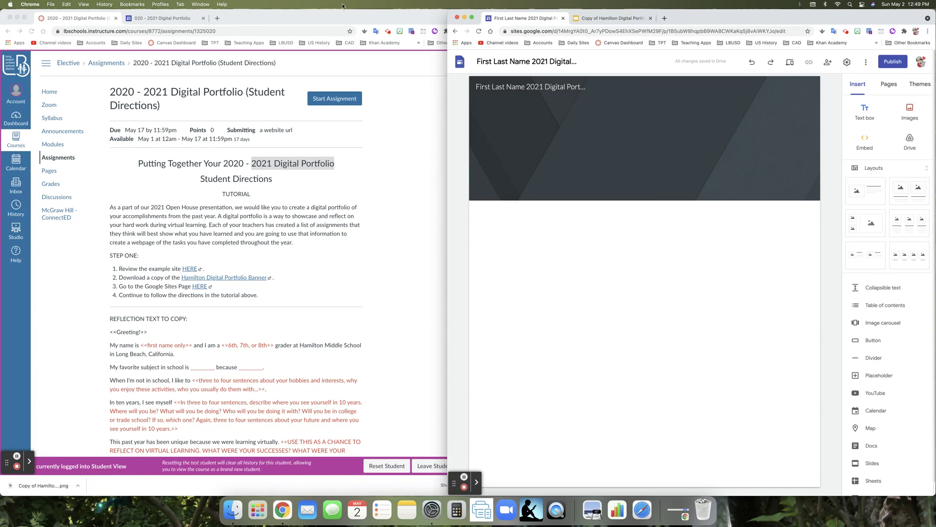
{"action": "left_click", "coordinate": [178, 20]}
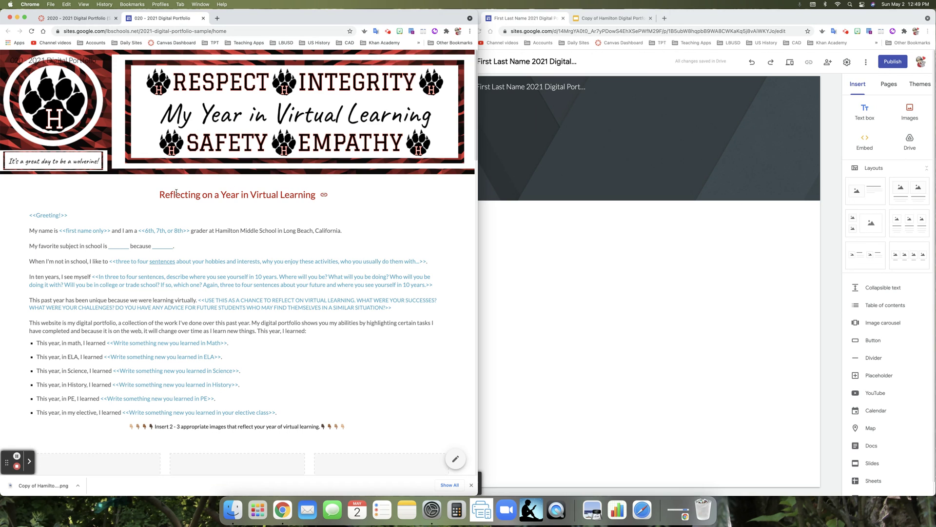
{"action": "left_click", "coordinate": [76, 18]}
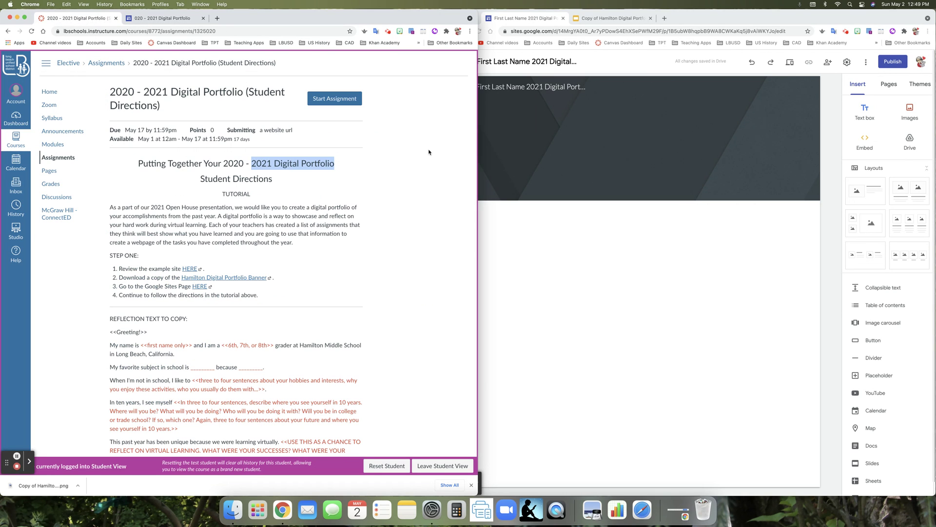
{"action": "left_click", "coordinate": [806, 237]}
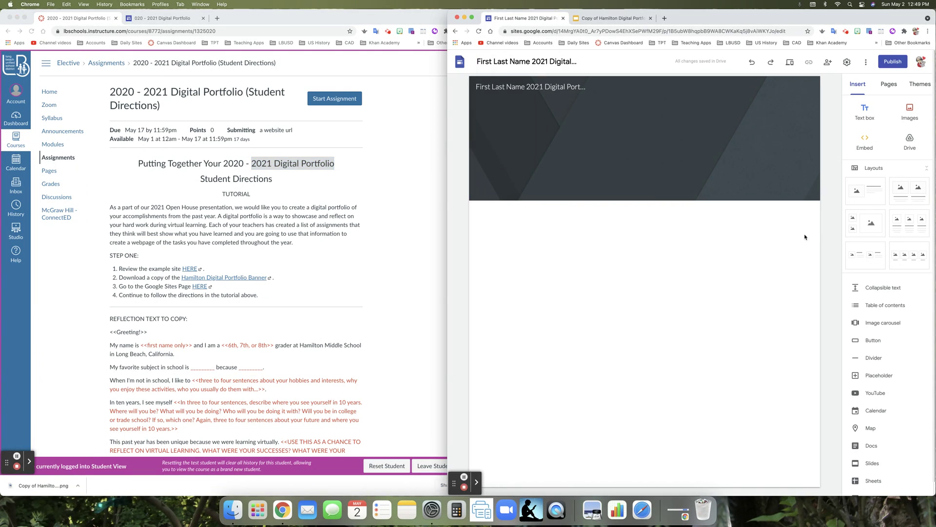
Insert the layout with one image placeholder beside a heading and body text below the header
{"action": "left_click", "coordinate": [864, 188]}
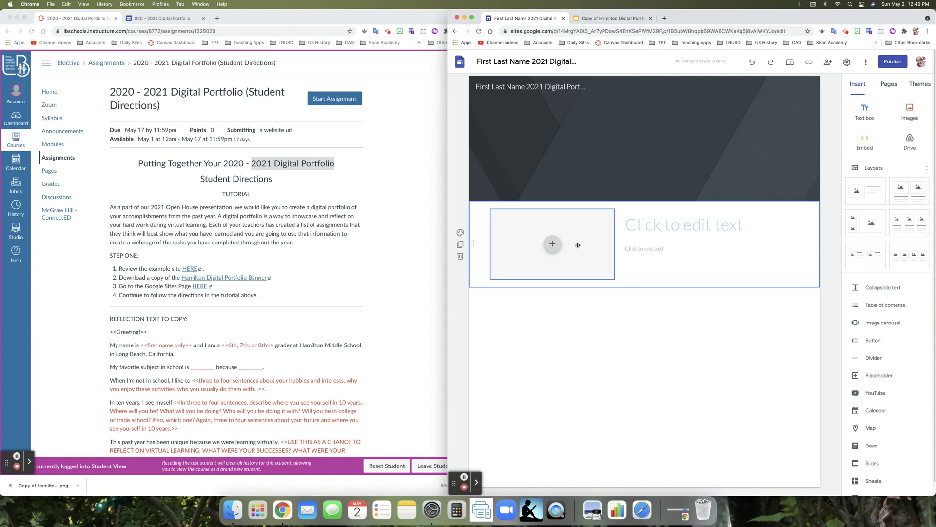
{"action": "key", "text": "BackSpace"}
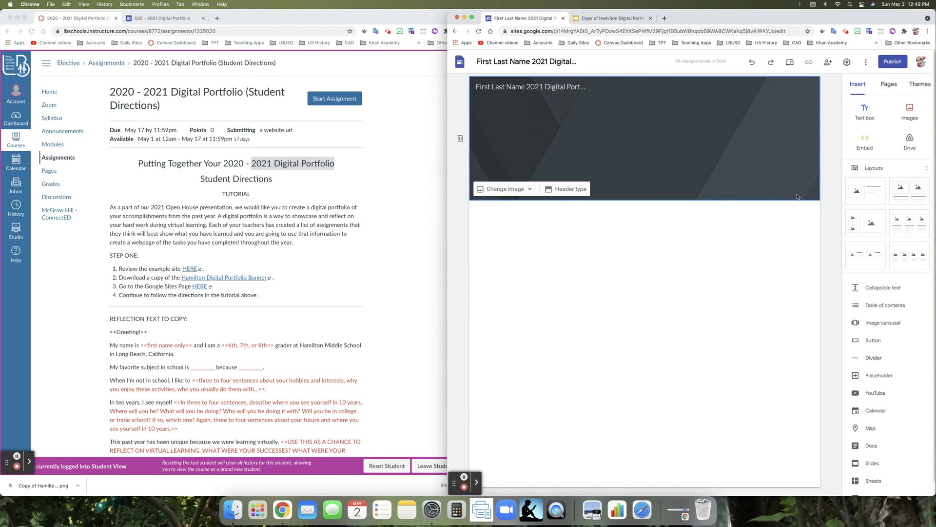
{"action": "left_click", "coordinate": [873, 198]}
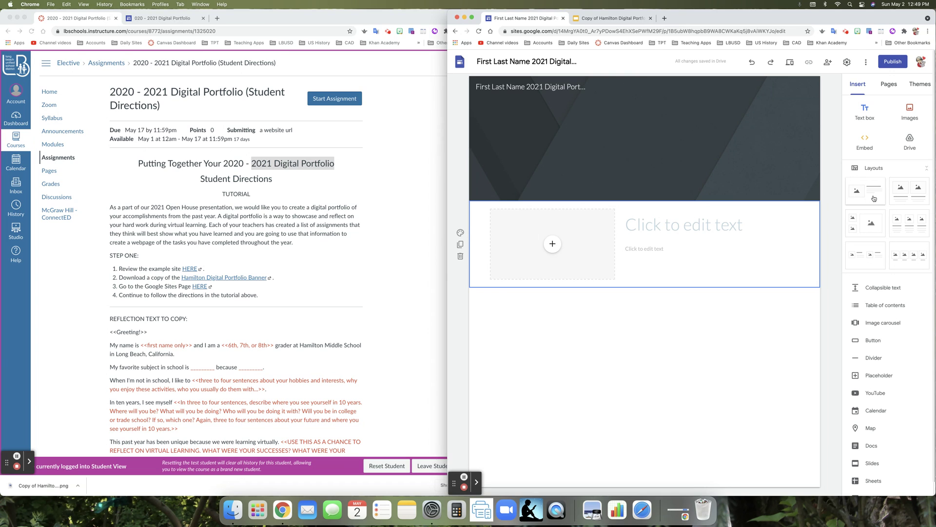
{"action": "left_click", "coordinate": [604, 259]}
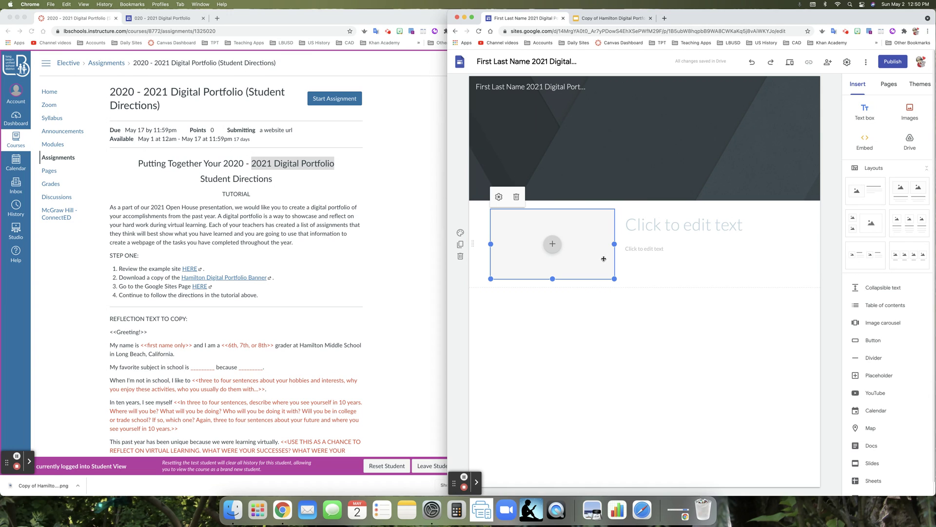
{"action": "left_click", "coordinate": [517, 197]}
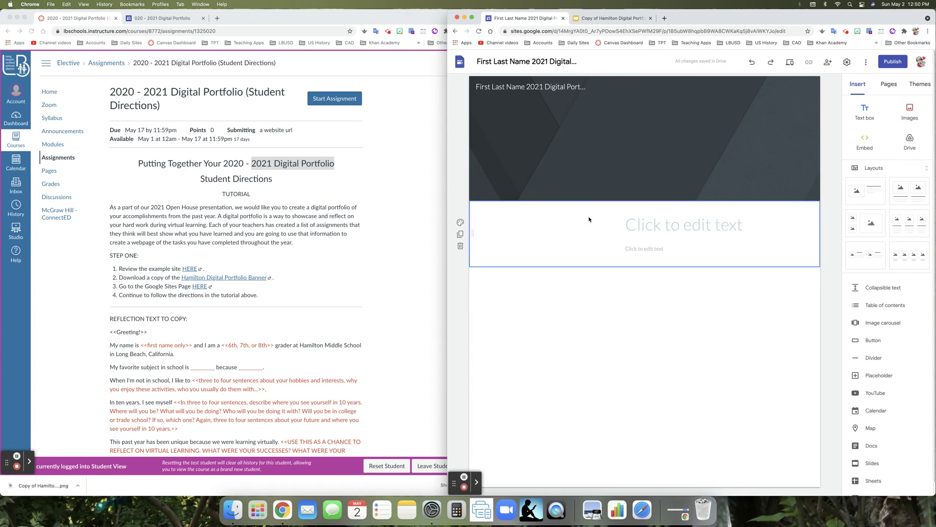
{"action": "left_click", "coordinate": [622, 226]}
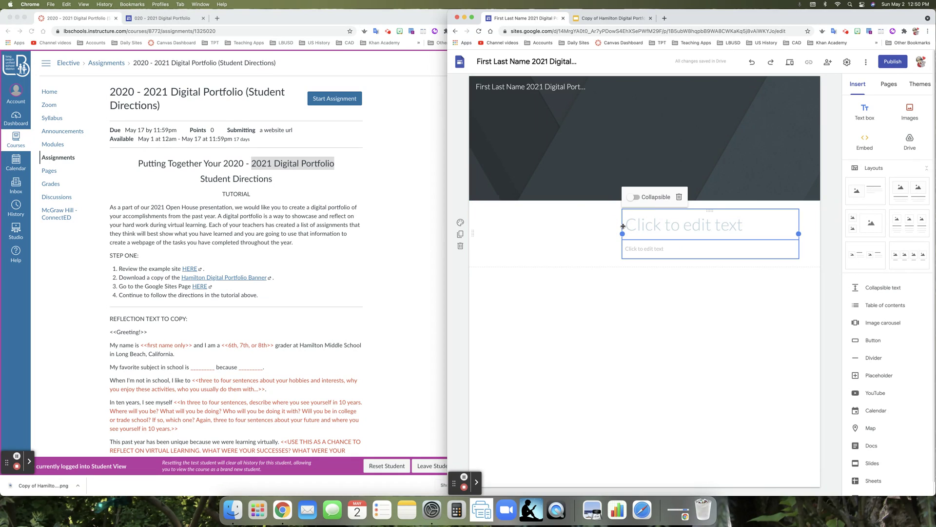
{"action": "left_click_drag", "start_coordinate": [622, 233], "coordinate": [492, 238]}
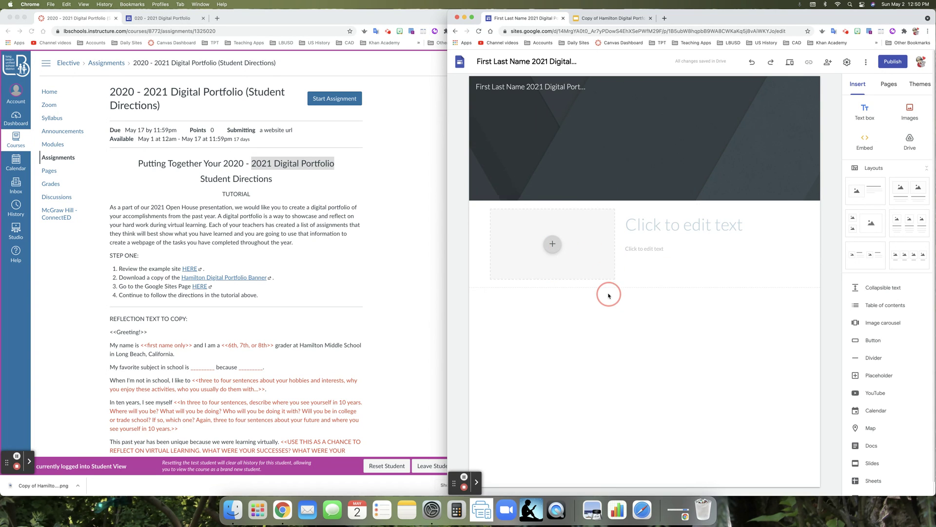
Delete the layout's image placeholder and widen the text group to span the section
{"action": "left_click", "coordinate": [605, 271]}
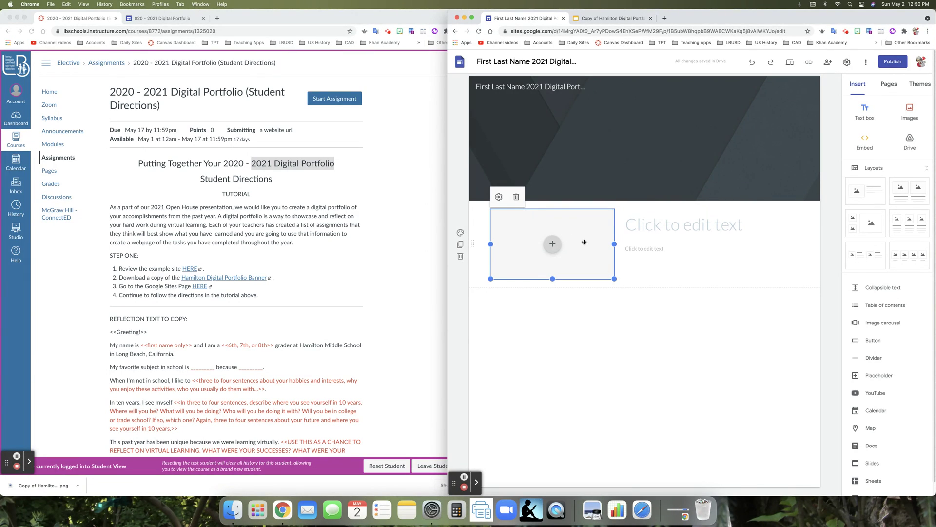
{"action": "left_click", "coordinate": [516, 197]}
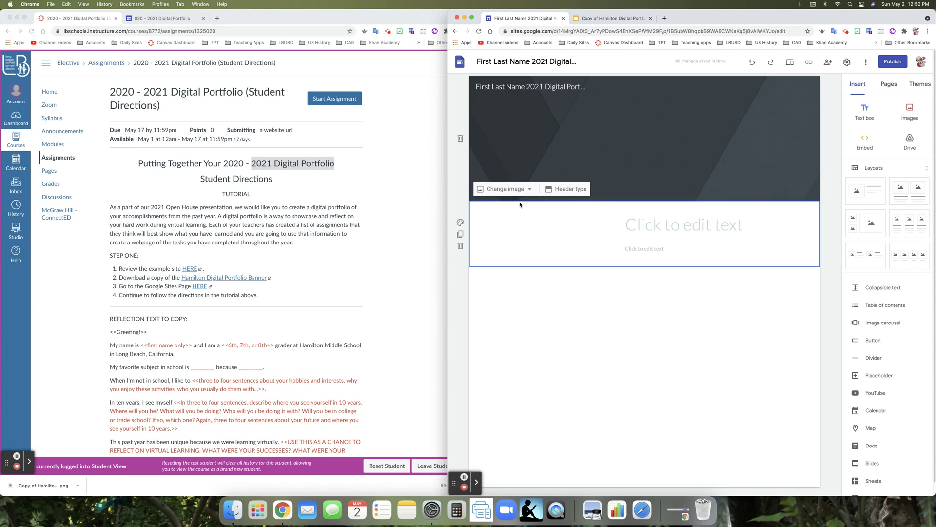
{"action": "left_click", "coordinate": [623, 233]}
{"action": "left_click", "coordinate": [622, 234]}
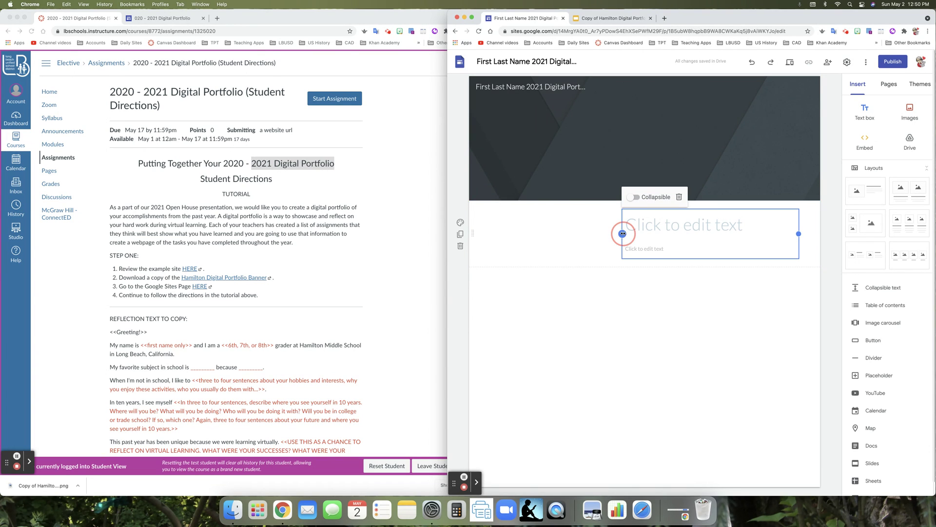
{"action": "left_click_drag", "start_coordinate": [623, 234], "coordinate": [492, 233]}
Center-align the heading text box in the new section
{"action": "left_click", "coordinate": [753, 226]}
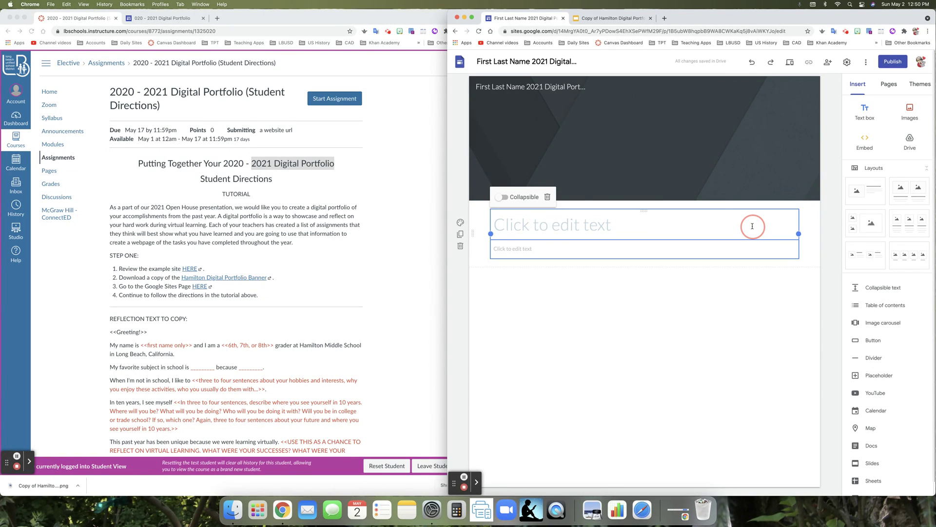
{"action": "left_click", "coordinate": [693, 225]}
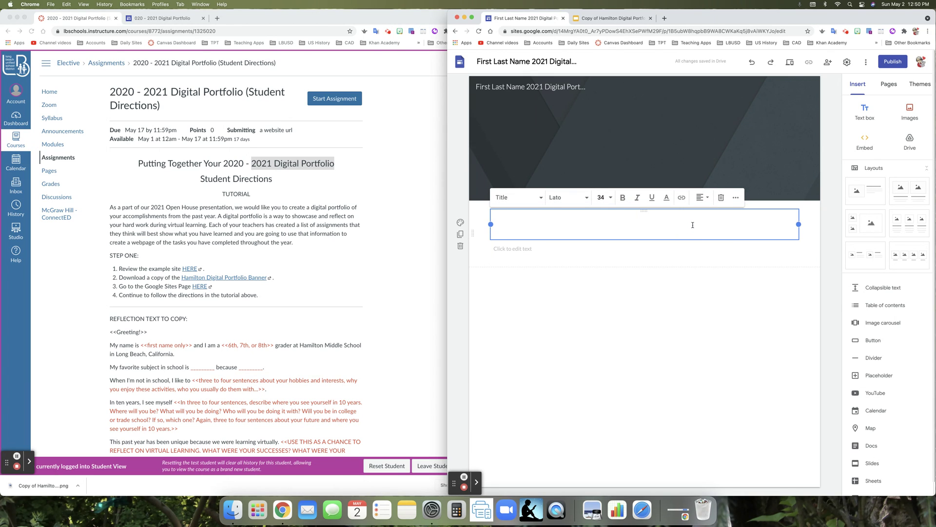
{"action": "left_click", "coordinate": [702, 197]}
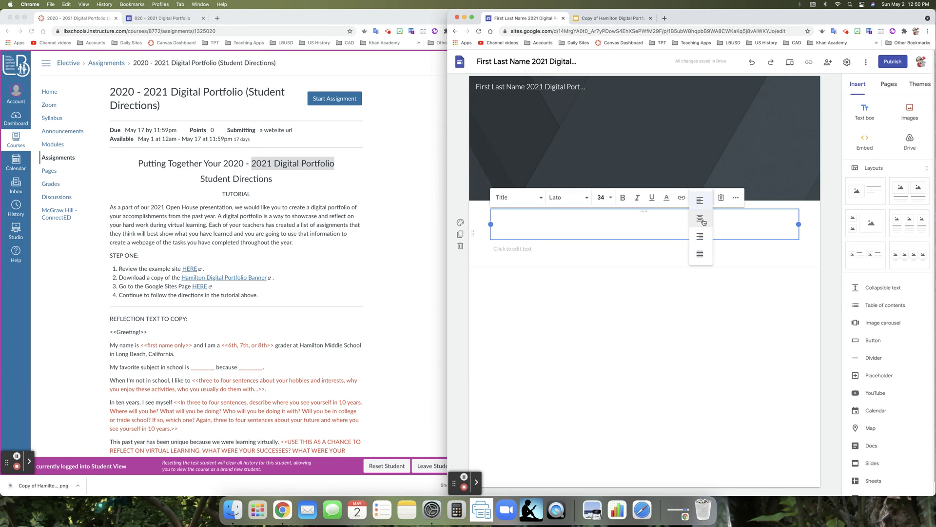
{"action": "left_click", "coordinate": [700, 219]}
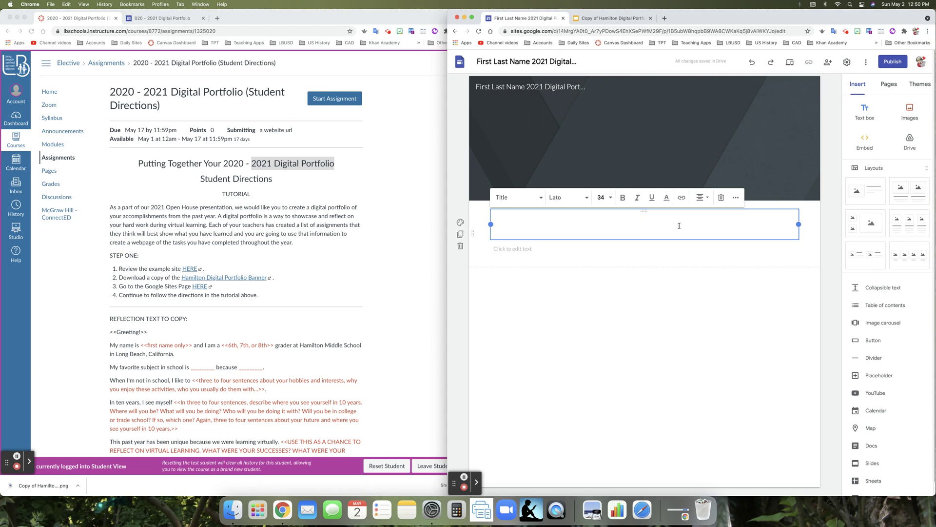
{"action": "left_click", "coordinate": [586, 199]}
{"action": "left_click", "coordinate": [587, 200]}
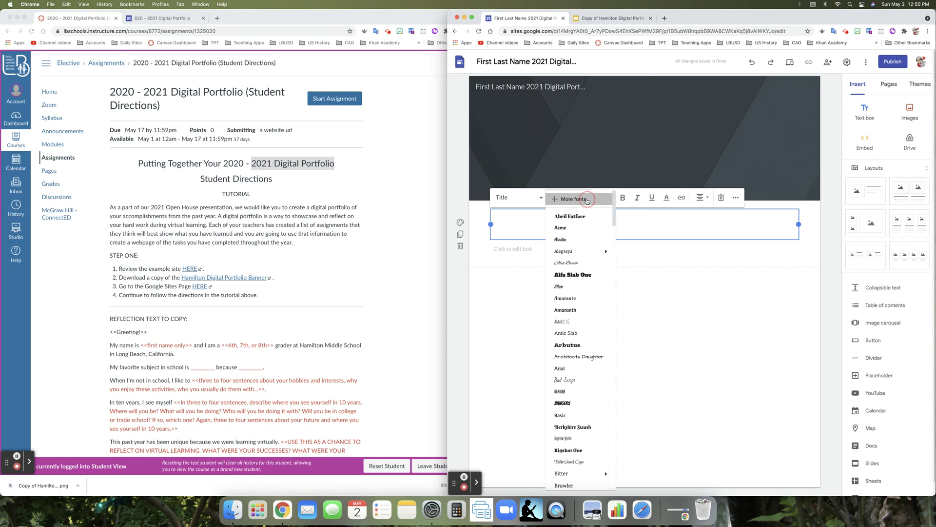
{"action": "scroll", "coordinate": [612, 283], "scroll_direction": "down", "scroll_amount": 8}
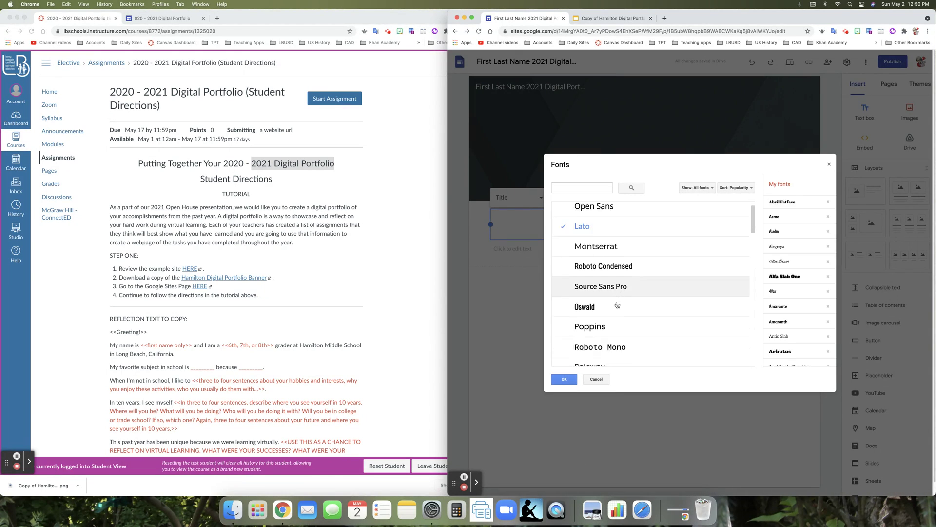
{"action": "left_click", "coordinate": [596, 380]}
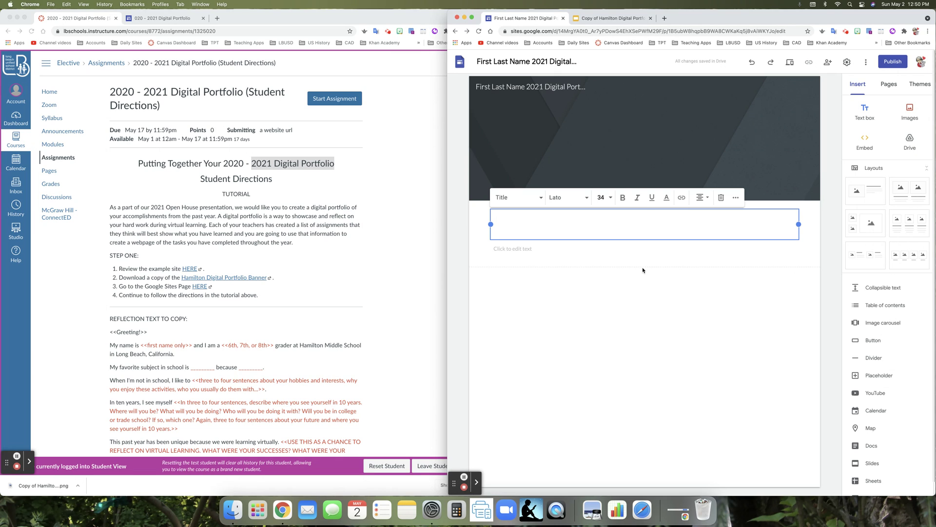
Set the heading's text color to red #cc0000
{"action": "left_click", "coordinate": [666, 199]}
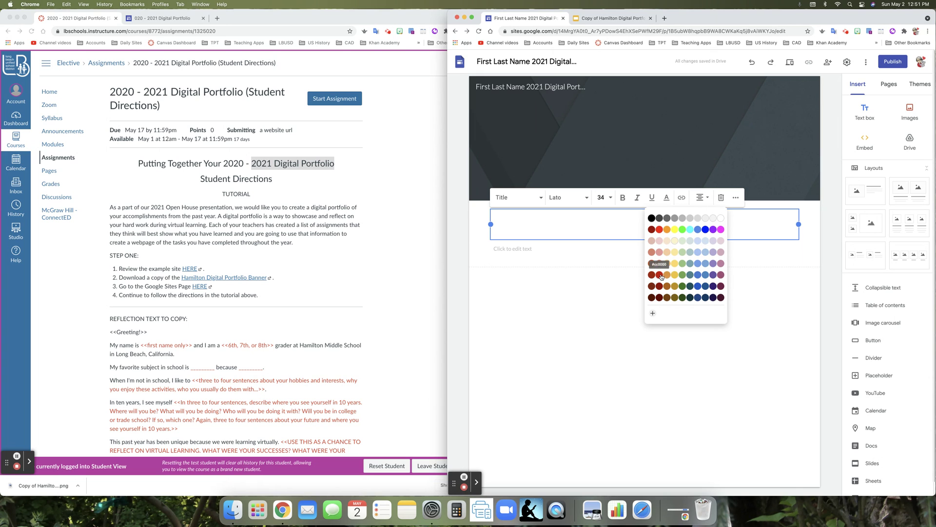
{"action": "left_click", "coordinate": [663, 276]}
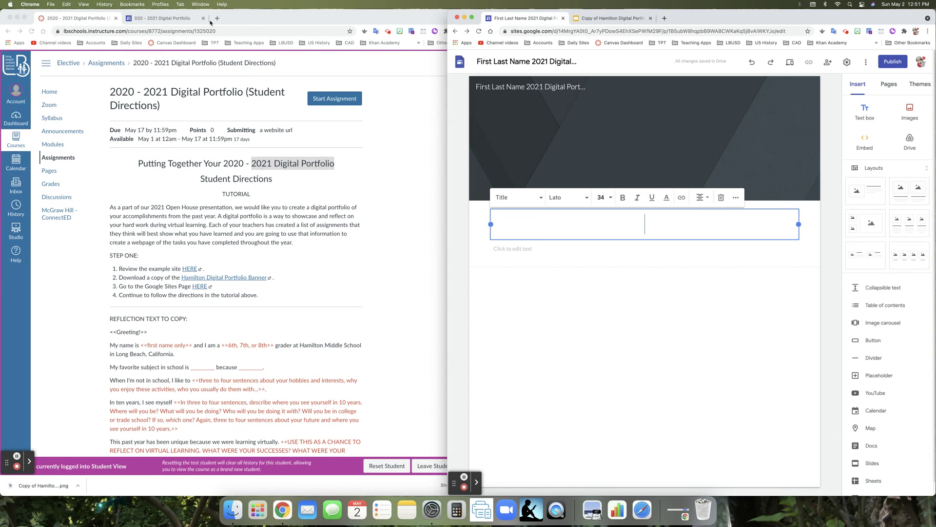
Check the sample site's title and enter the heading "Reflecting on a Year of Virtual Learning" in the new section
{"action": "left_click", "coordinate": [162, 18]}
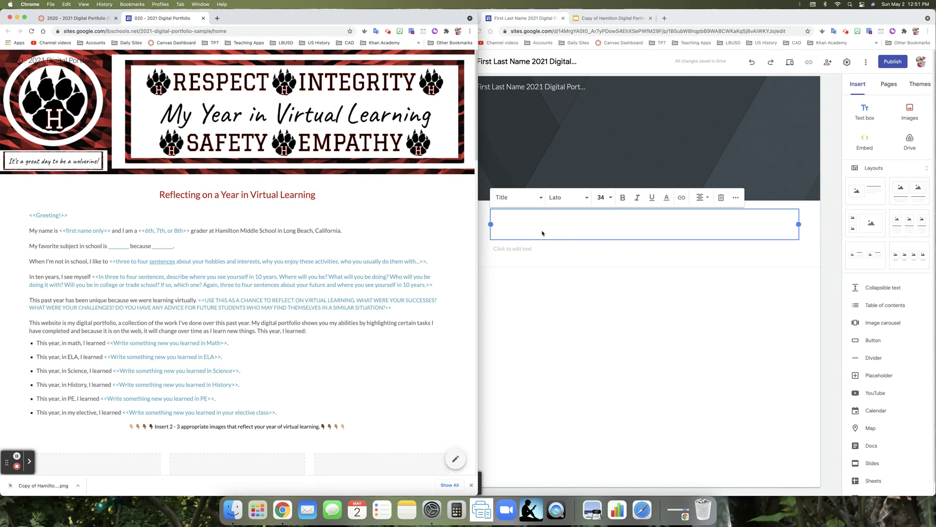
{"action": "left_click", "coordinate": [652, 226]}
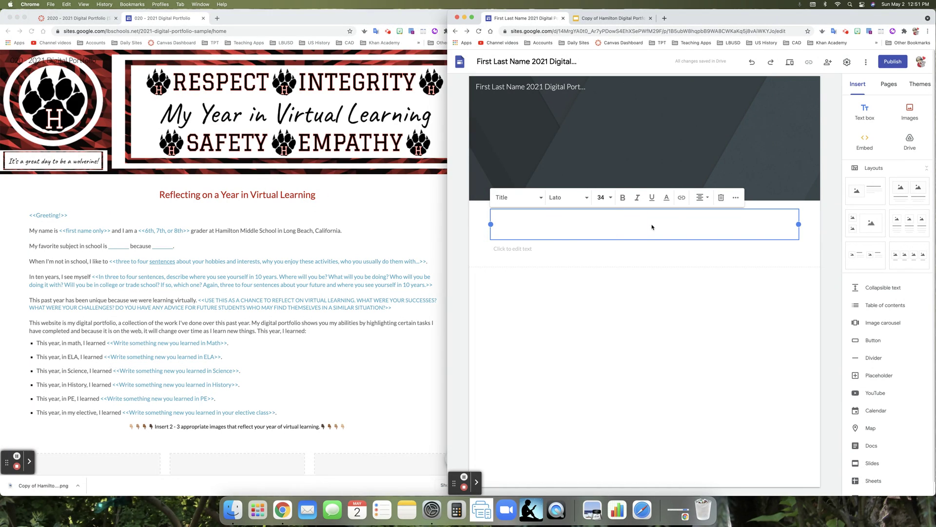
{"action": "type", "text": "Reelc"}
{"action": "key", "text": "BackSpace"}
{"action": "key", "text": "BackSpace"}
{"action": "key", "text": "BackSpace"}
{"action": "type", "text": "flecting on a "}
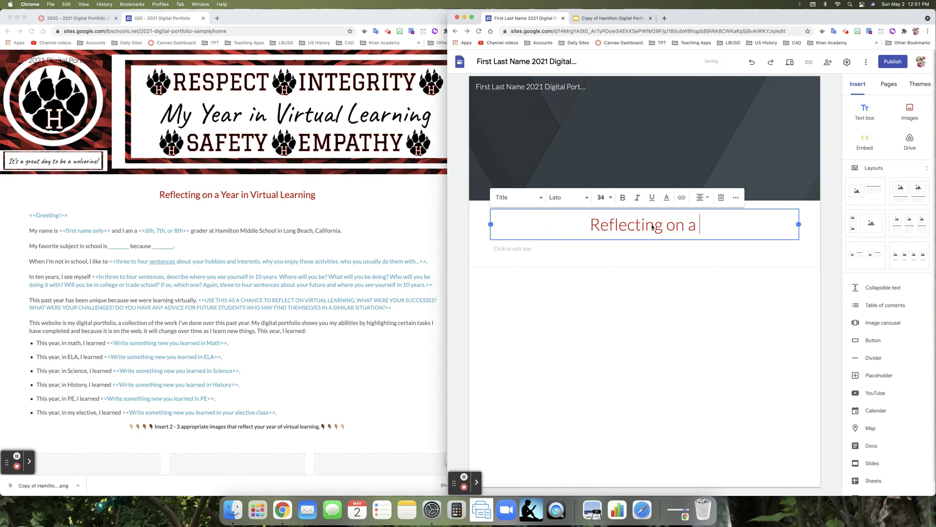
{"action": "type", "text": "Year of Vi"}
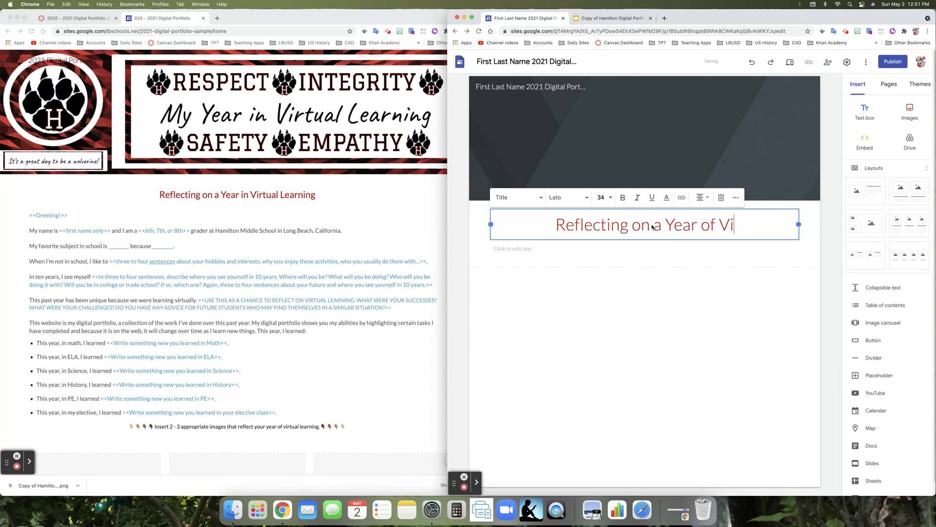
{"action": "type", "text": "rtual Learning"}
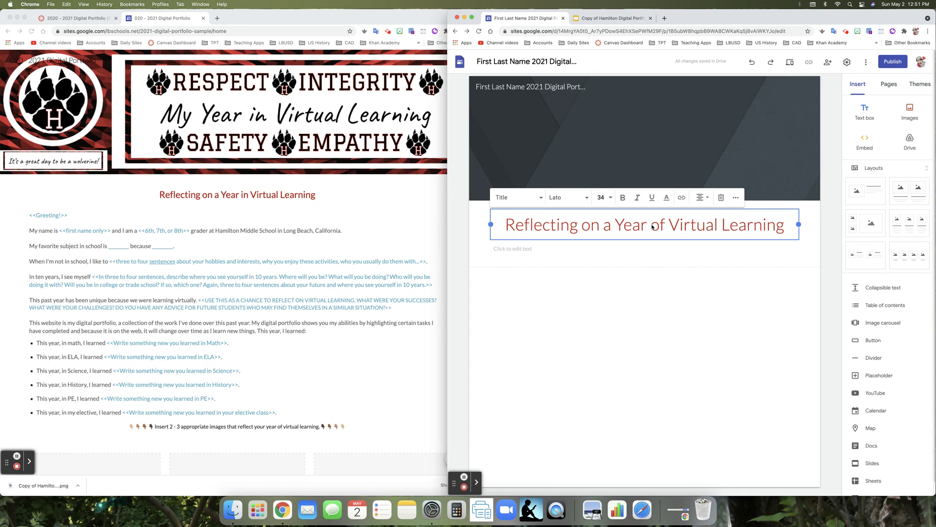
Copy the reflection text in the Canvas directions, from the <<Greeting!>> line through the elective bullet
{"action": "left_click", "coordinate": [531, 251]}
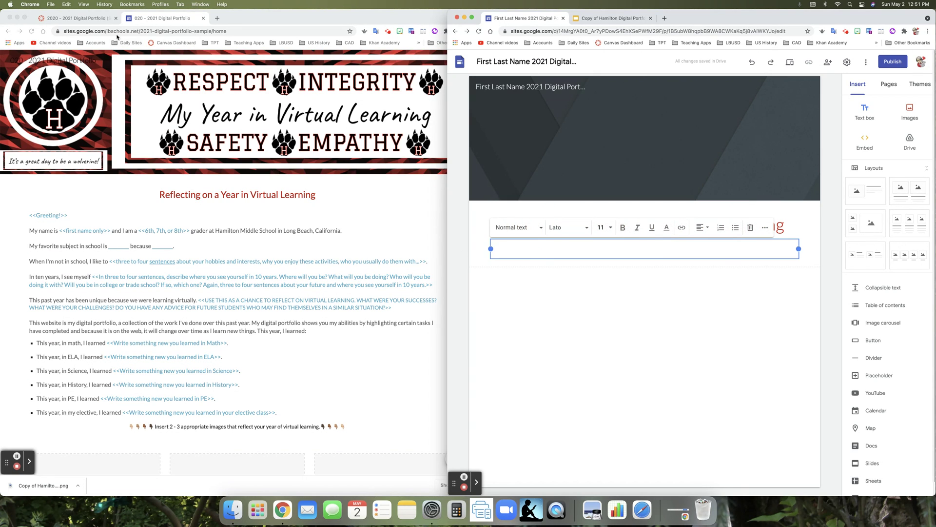
{"action": "left_click", "coordinate": [93, 20]}
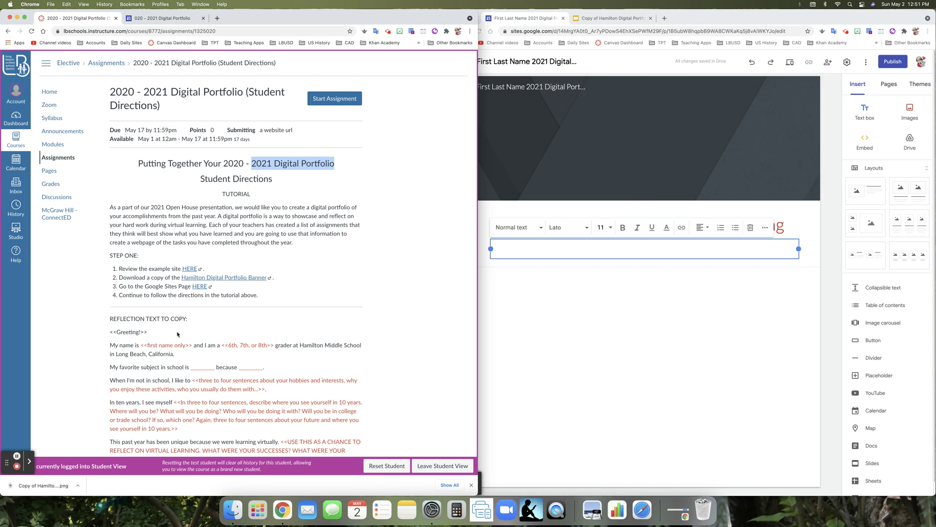
{"action": "scroll", "coordinate": [189, 327], "scroll_direction": "down", "scroll_amount": 1}
{"action": "scroll", "coordinate": [189, 328], "scroll_direction": "down", "scroll_amount": 5}
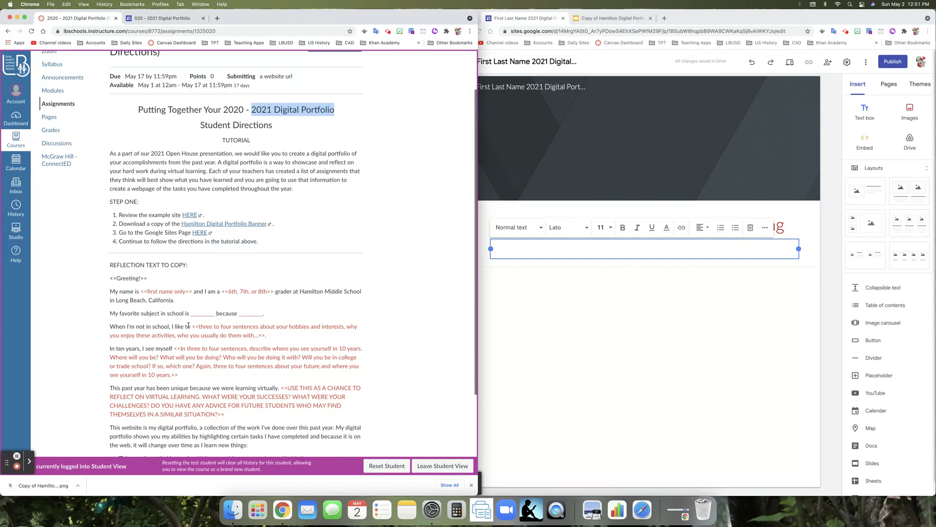
{"action": "scroll", "coordinate": [187, 322], "scroll_direction": "down", "scroll_amount": 1}
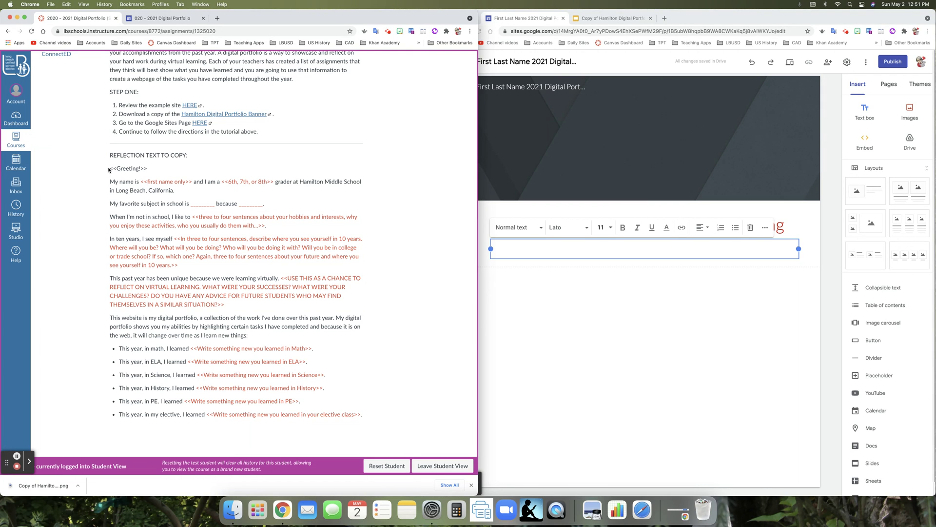
{"action": "left_click_drag", "start_coordinate": [109, 168], "coordinate": [363, 423]}
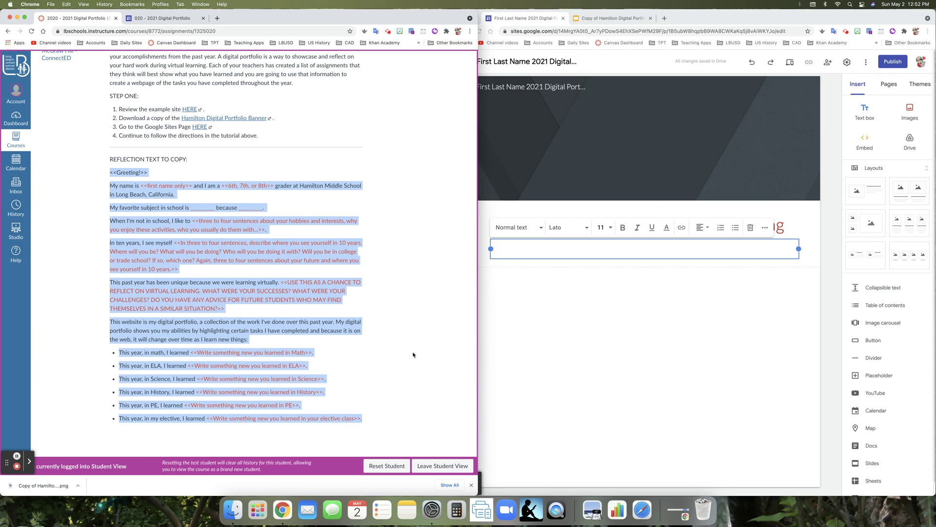
{"action": "right_click", "coordinate": [355, 329]}
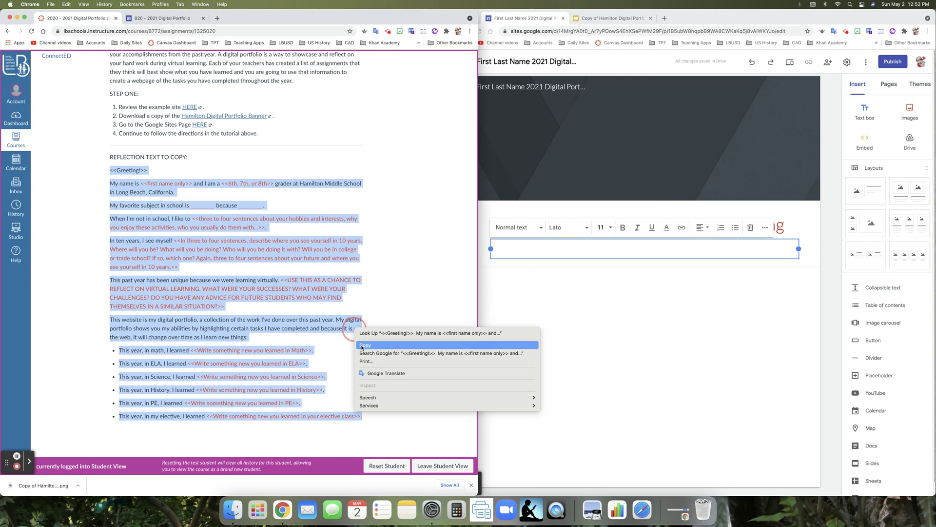
{"action": "left_click", "coordinate": [364, 345]}
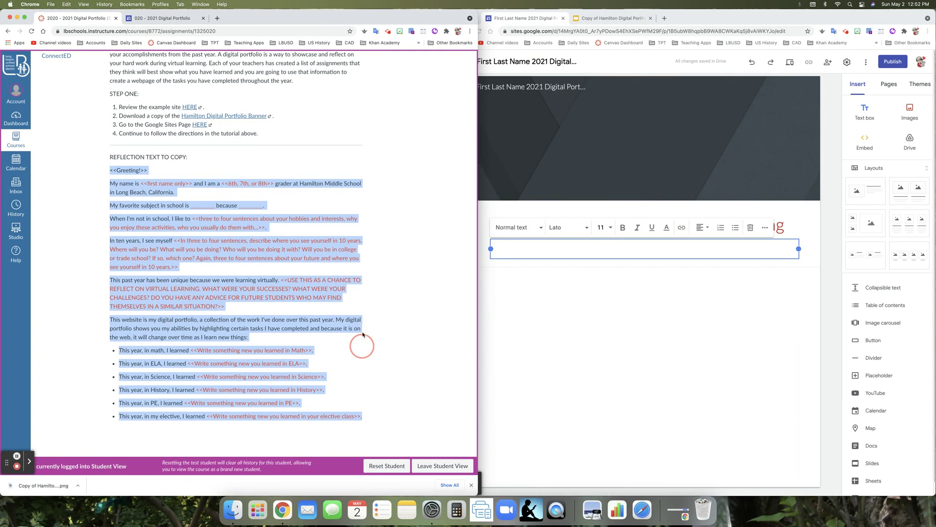
Paste the copied reflection text with its formatting into the body text box below the heading
{"action": "left_click", "coordinate": [510, 250]}
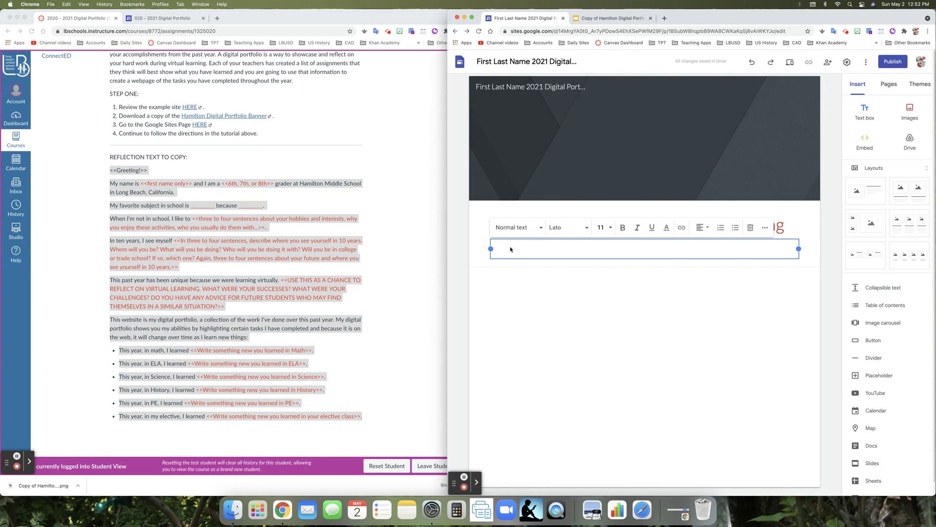
{"action": "right_click", "coordinate": [511, 249]}
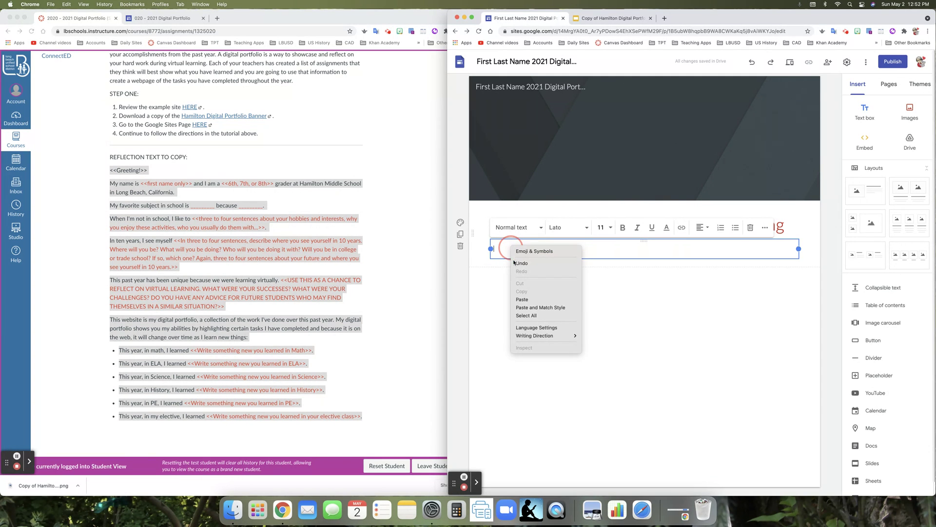
{"action": "left_click", "coordinate": [521, 299]}
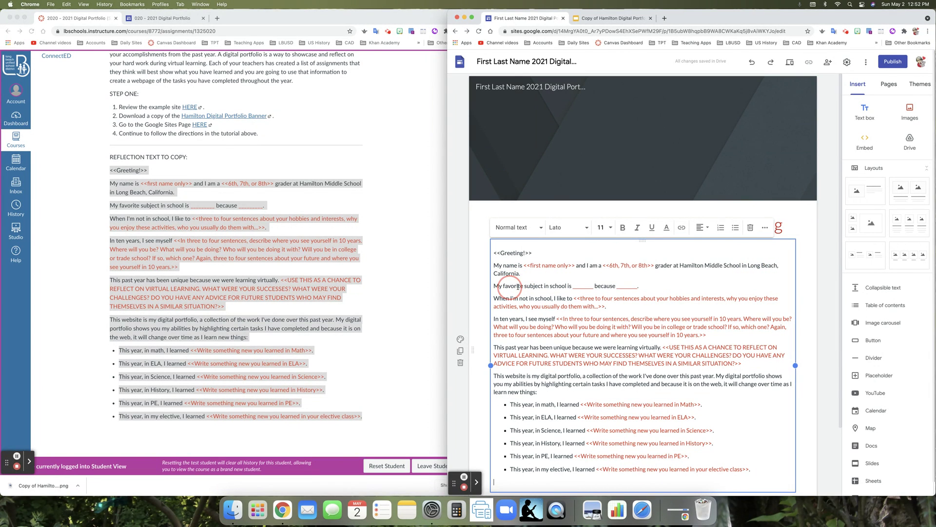
Highlight the subject blank and the reason blank in the pasted favorite-subject sentence, one after the other
{"action": "double_click", "coordinate": [578, 287]}
{"action": "double_click", "coordinate": [634, 287]}
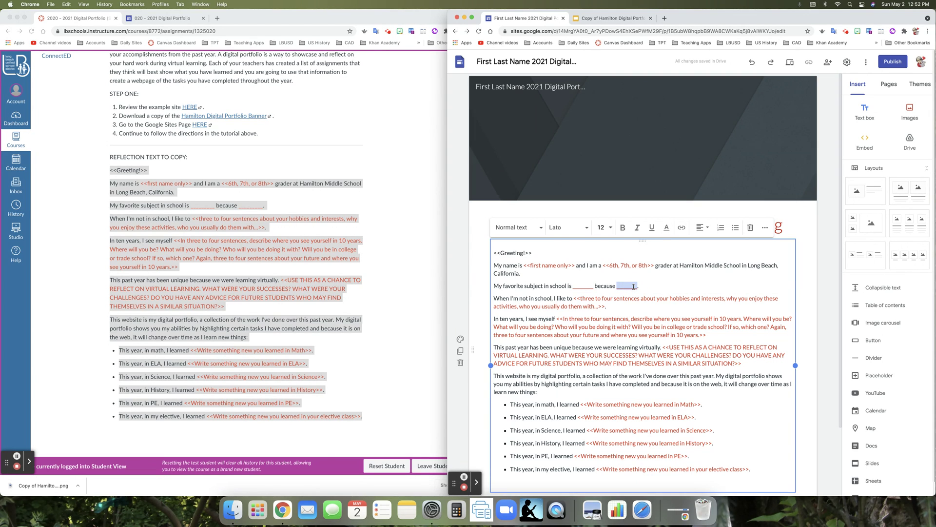